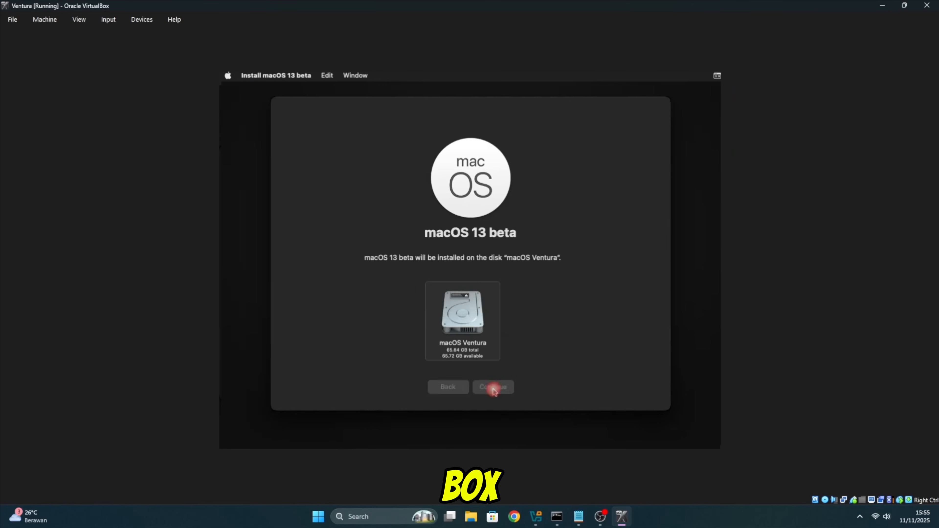
Continue installing macOS 13 beta on the macOS Ventura disk and accept the Light appearance during setup.
{"action": "left_click", "coordinate": [492, 385]}
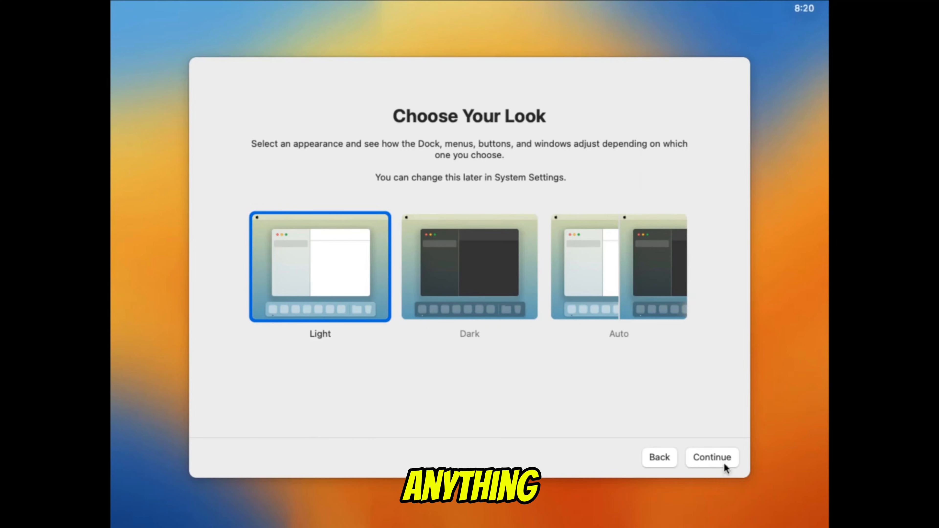
{"action": "left_click", "coordinate": [725, 463]}
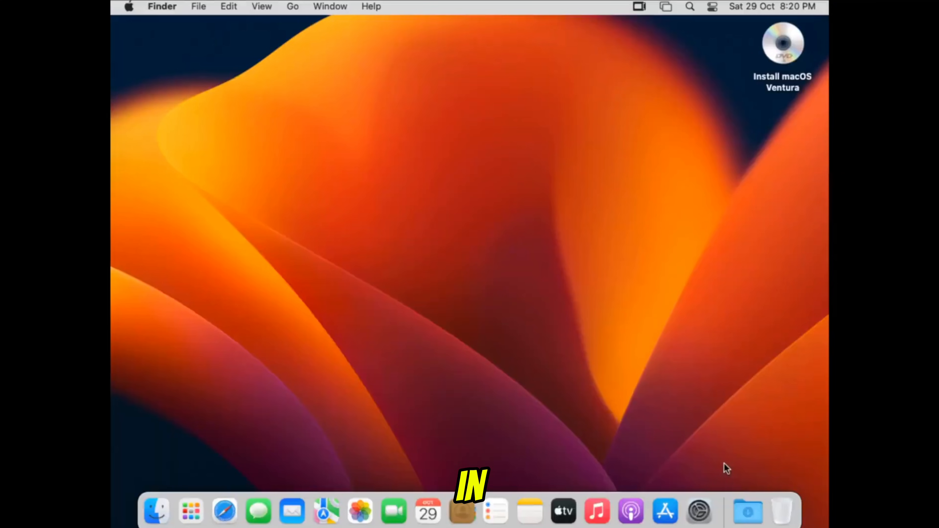
{"action": "left_click", "coordinate": [777, 75]}
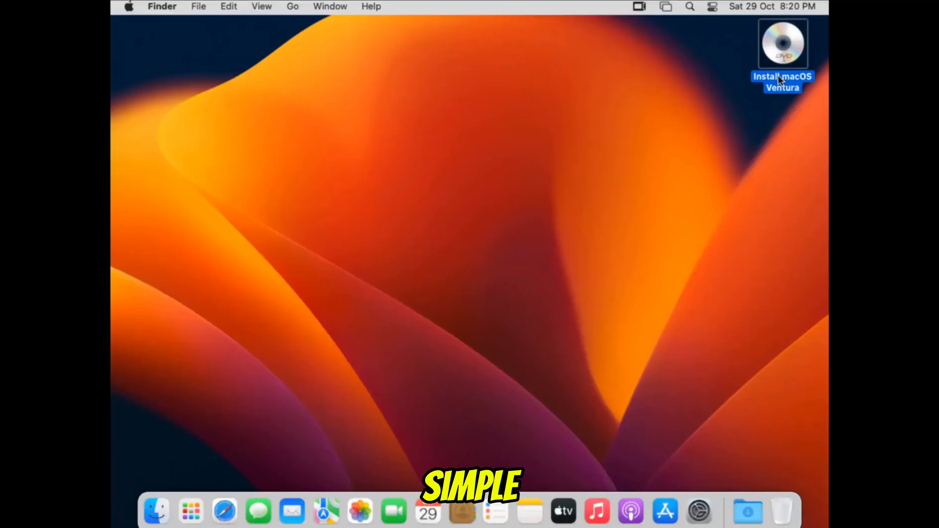
{"action": "right_click", "coordinate": [778, 75]}
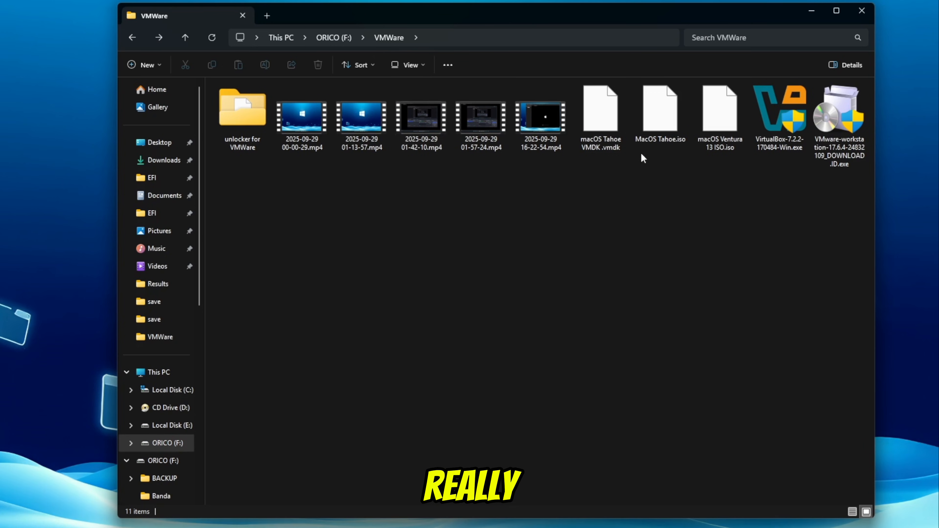
Check the details of the macOS Ventura 13 ISO.iso file in the VMWare folder.
{"action": "left_click", "coordinate": [726, 130]}
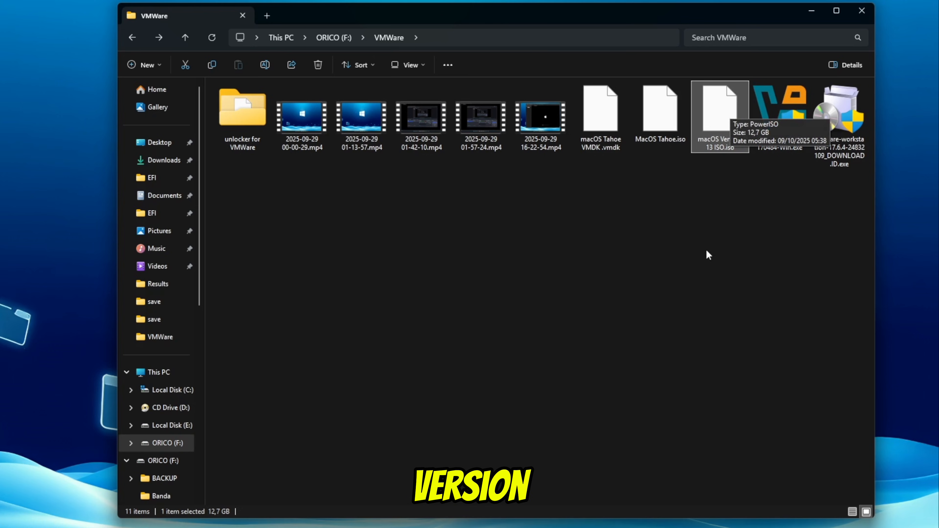
{"action": "left_click", "coordinate": [727, 192]}
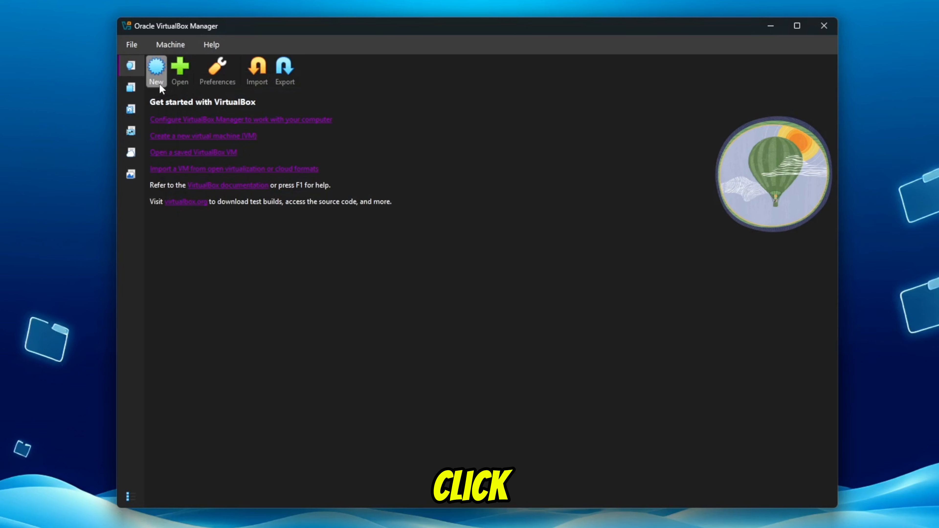
Start a new virtual machine named Ventura with Mac OS X as the OS and Mac OS X (64-bit) as the version.
{"action": "left_click", "coordinate": [165, 78]}
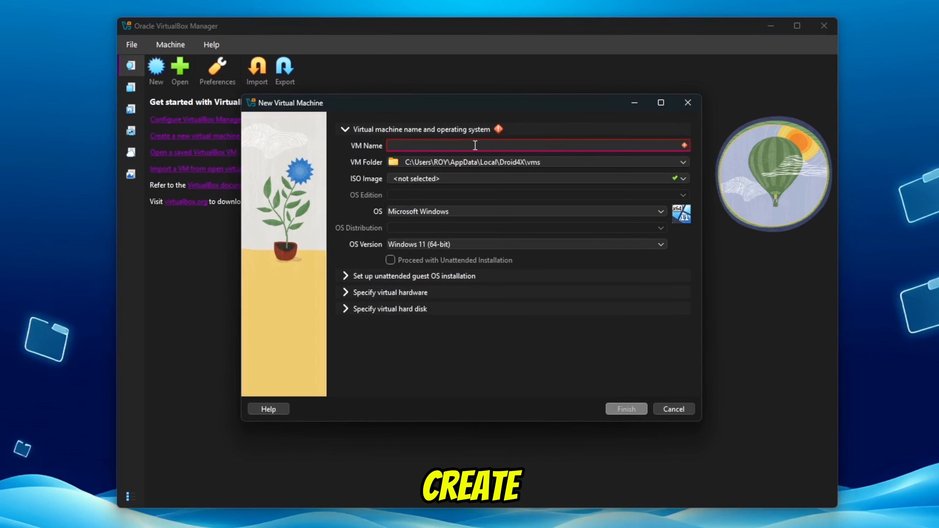
{"action": "type", "text": "Ven"}
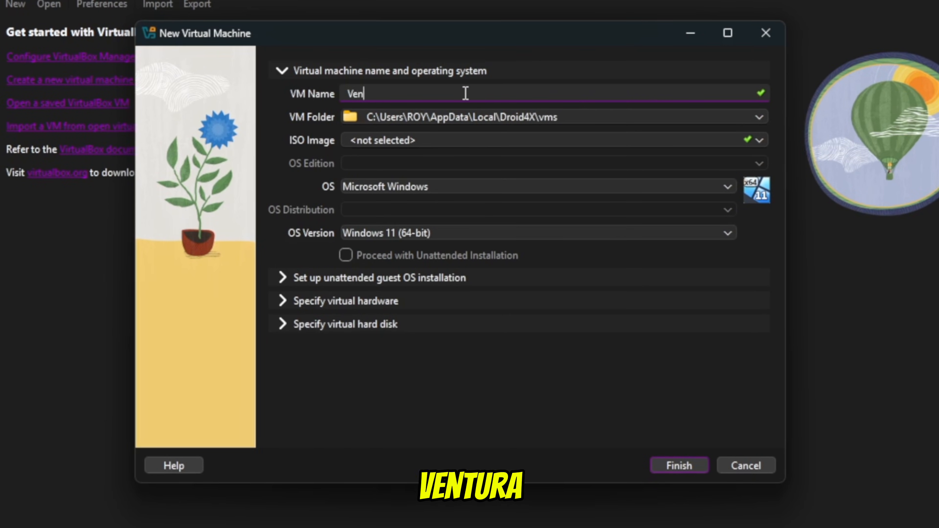
{"action": "type", "text": "tura"}
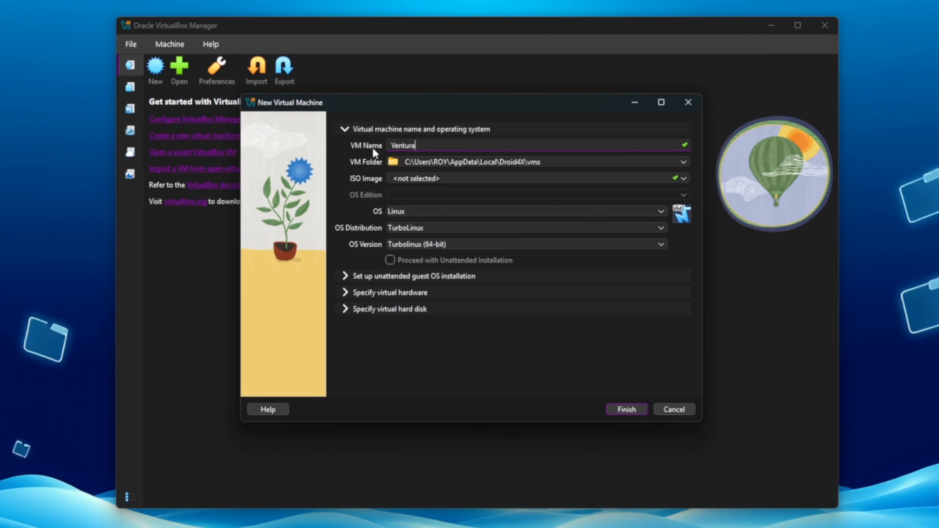
{"action": "left_click", "coordinate": [420, 214]}
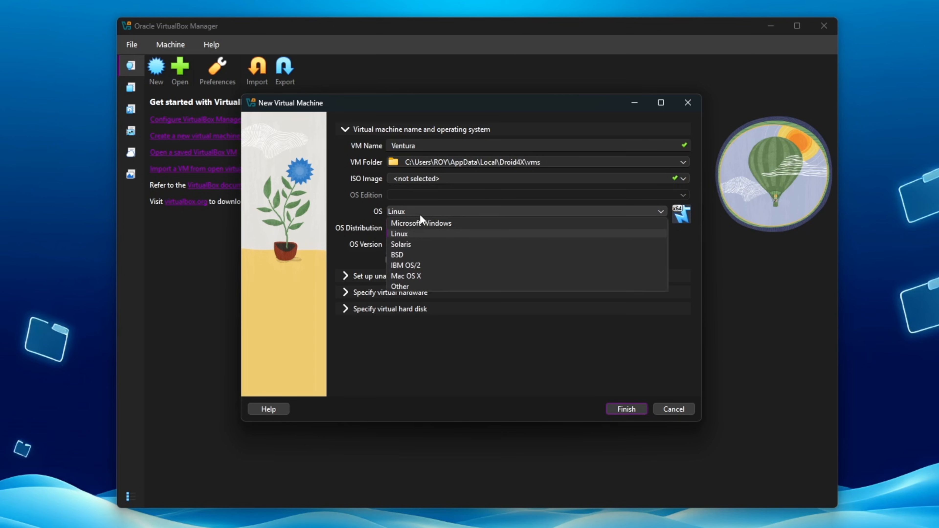
{"action": "left_click", "coordinate": [414, 275]}
{"action": "left_click", "coordinate": [411, 244]}
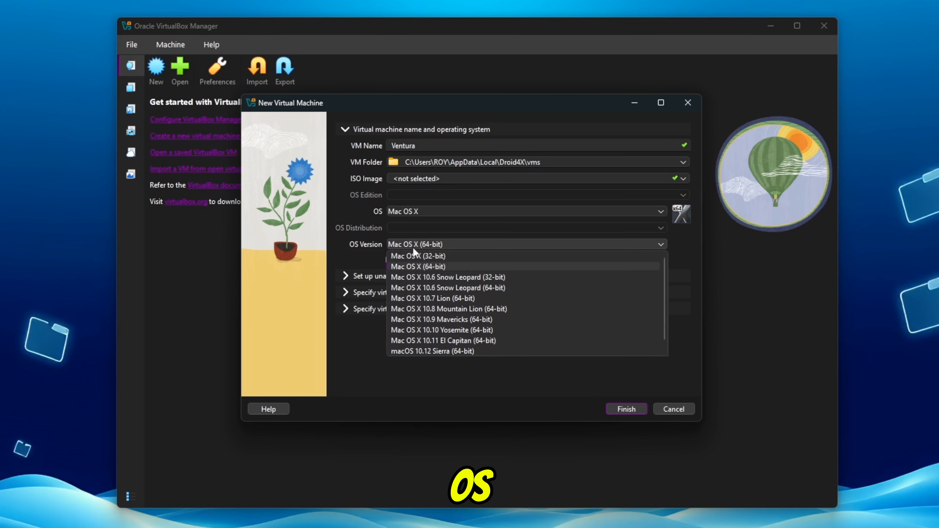
{"action": "left_click", "coordinate": [427, 262]}
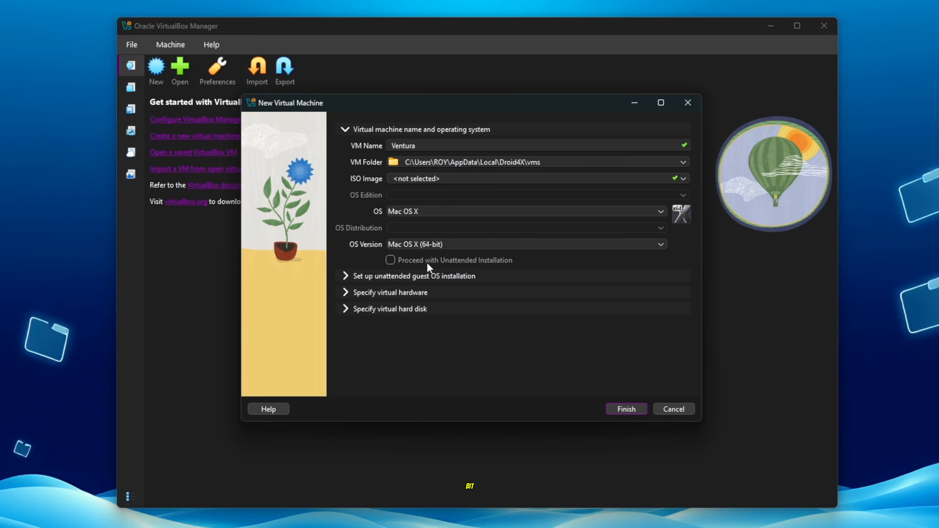
Set the new machine's base memory to 4096 MB and its number of CPUs to 4.
{"action": "left_click", "coordinate": [345, 293]}
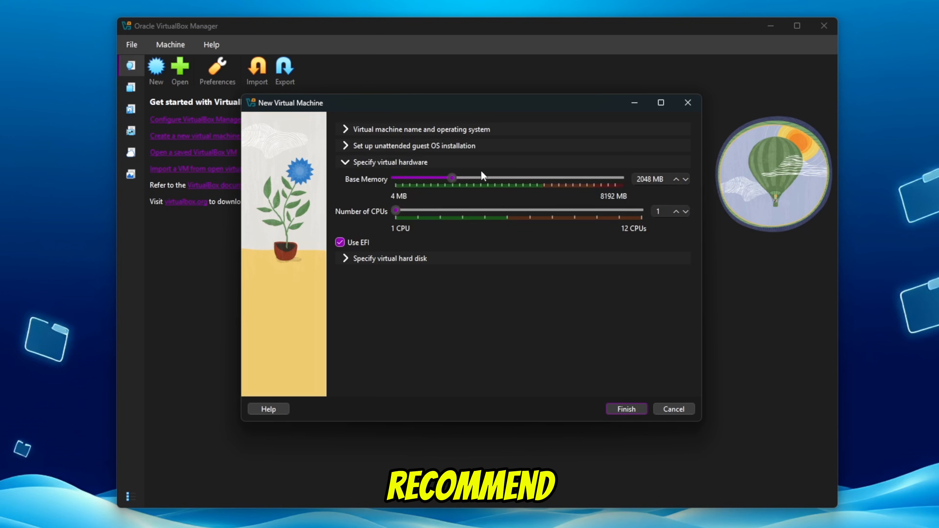
{"action": "left_click_drag", "start_coordinate": [451, 178], "coordinate": [508, 178]}
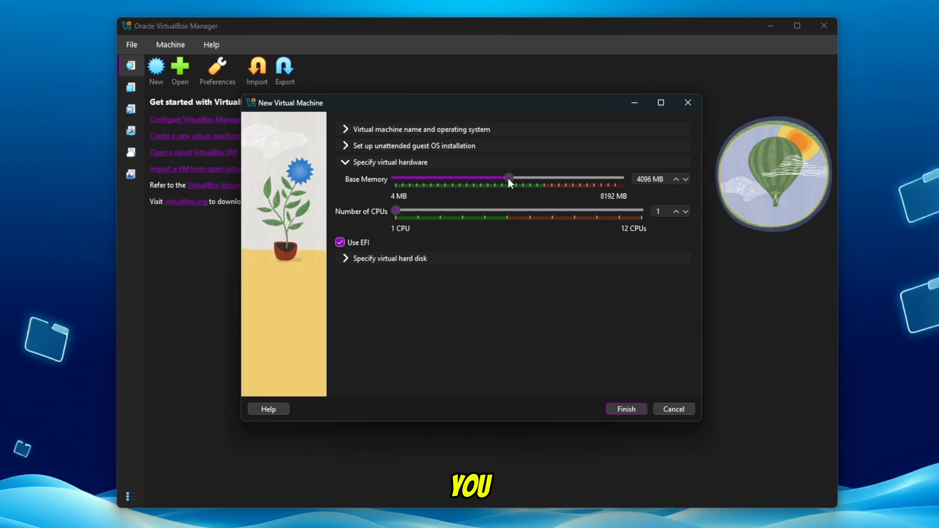
{"action": "left_click_drag", "start_coordinate": [484, 208], "coordinate": [461, 212]}
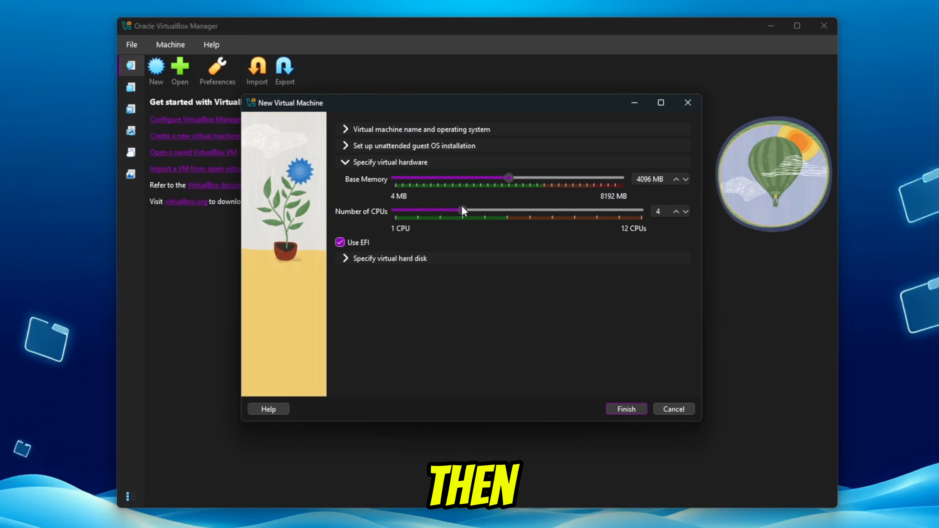
Specify a new VMDK virtual hard disk of about 72.28 GB and finish creating the virtual machine.
{"action": "left_click", "coordinate": [350, 264]}
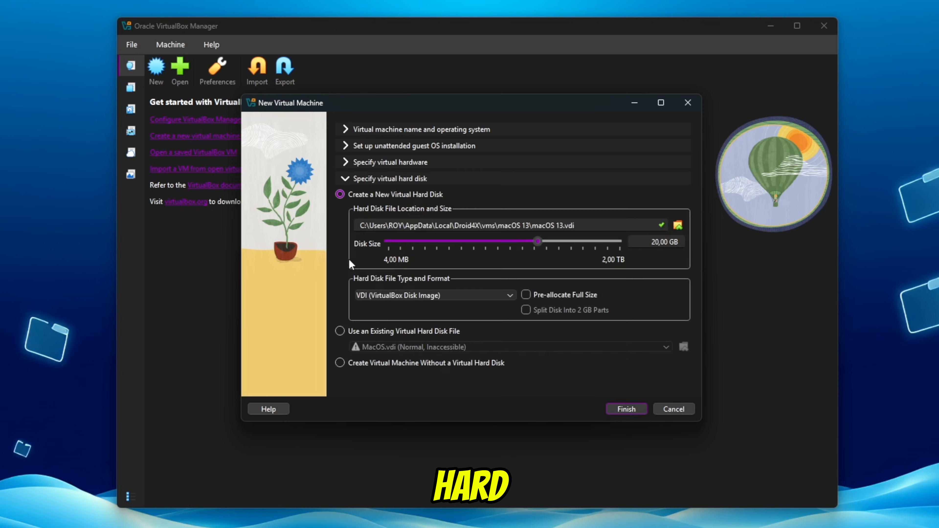
{"action": "left_click", "coordinate": [478, 295]}
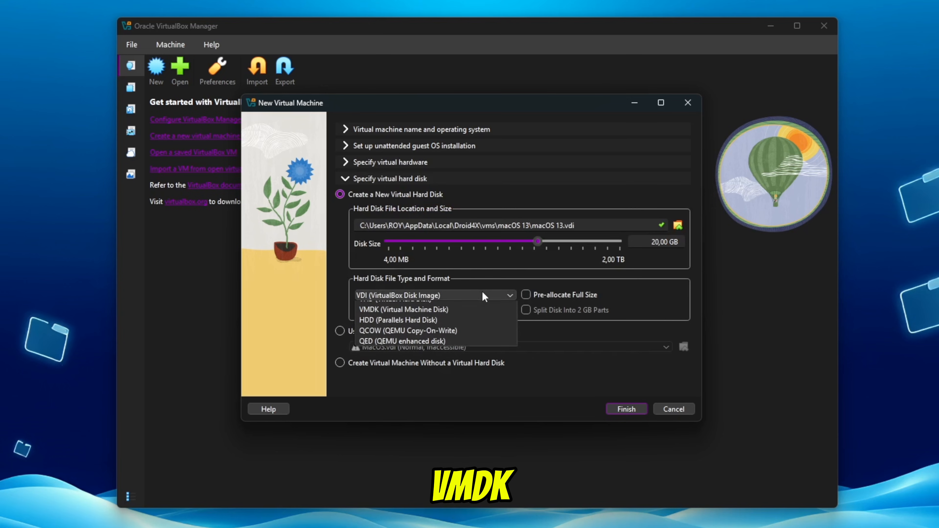
{"action": "left_click", "coordinate": [394, 328]}
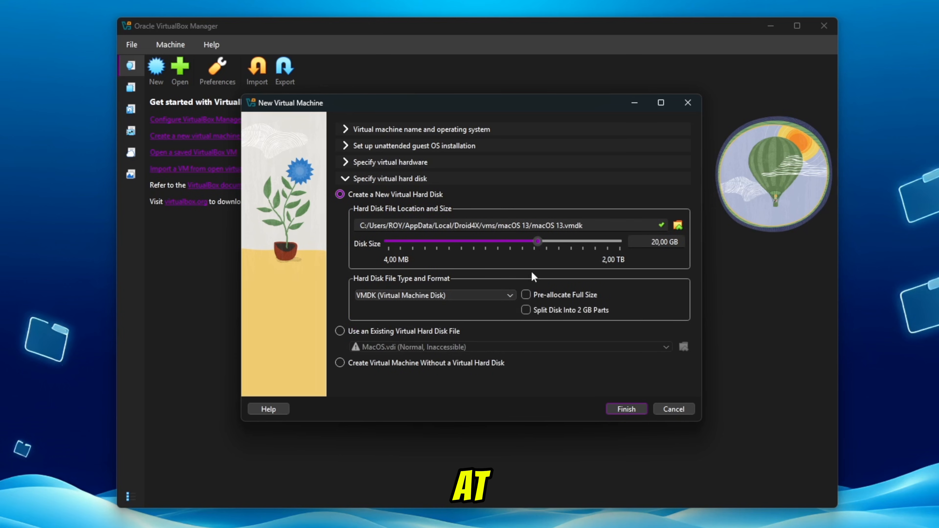
{"action": "left_click_drag", "start_coordinate": [542, 240], "coordinate": [562, 246]}
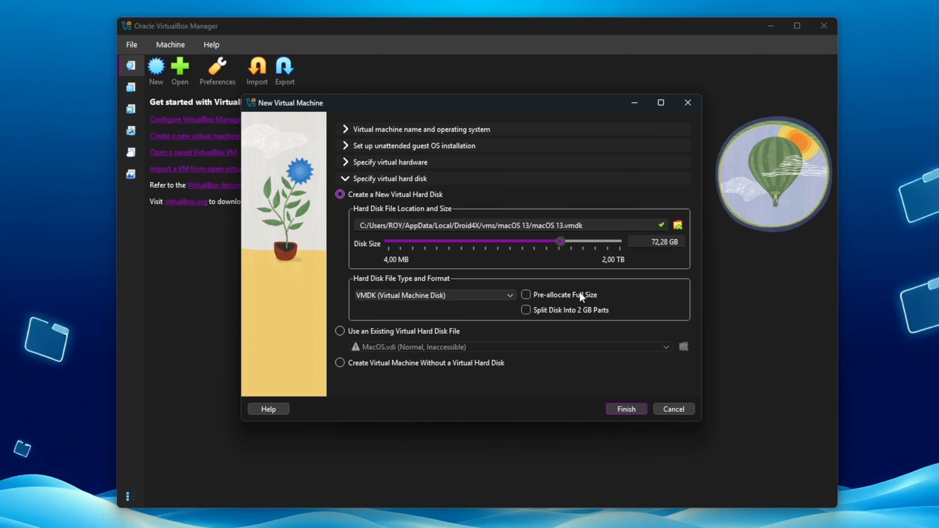
{"action": "left_click", "coordinate": [615, 406]}
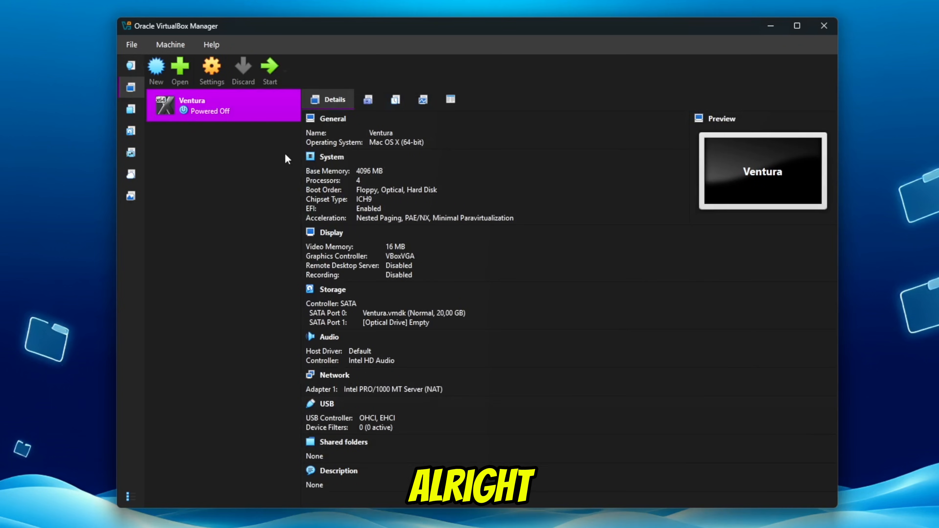
Open the Ventura machine's settings in Expert mode and review its acceleration, processor and motherboard options.
{"action": "left_click", "coordinate": [212, 74]}
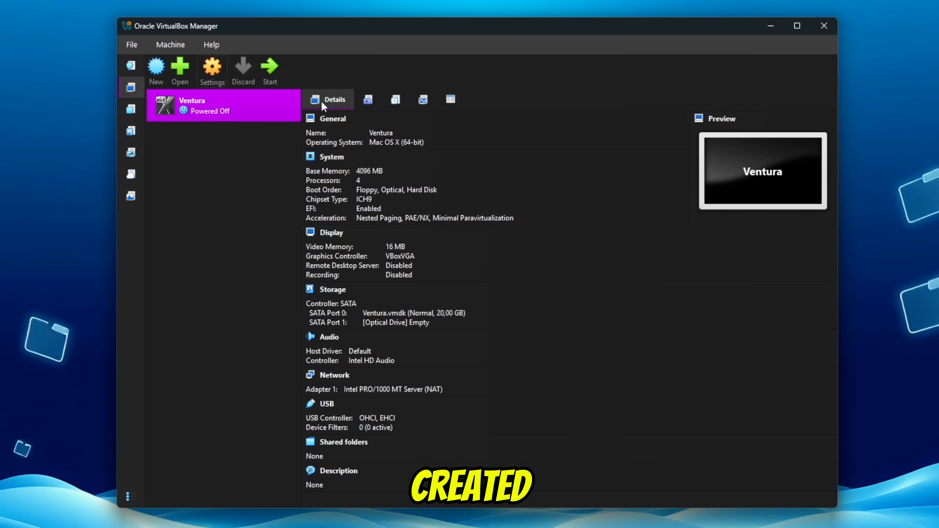
{"action": "left_click", "coordinate": [274, 156]}
{"action": "left_click", "coordinate": [312, 156]}
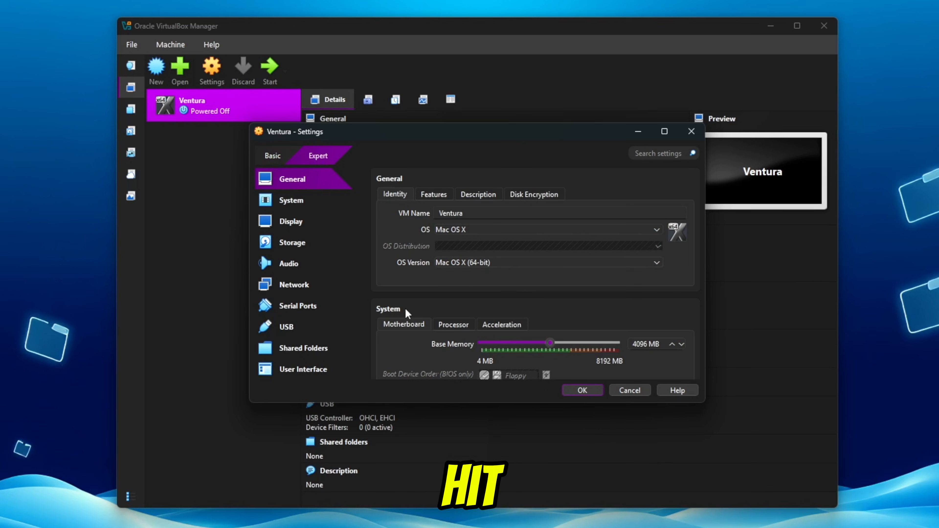
{"action": "scroll", "coordinate": [500, 237], "scroll_direction": "down", "scroll_amount": 3}
{"action": "left_click", "coordinate": [500, 220]}
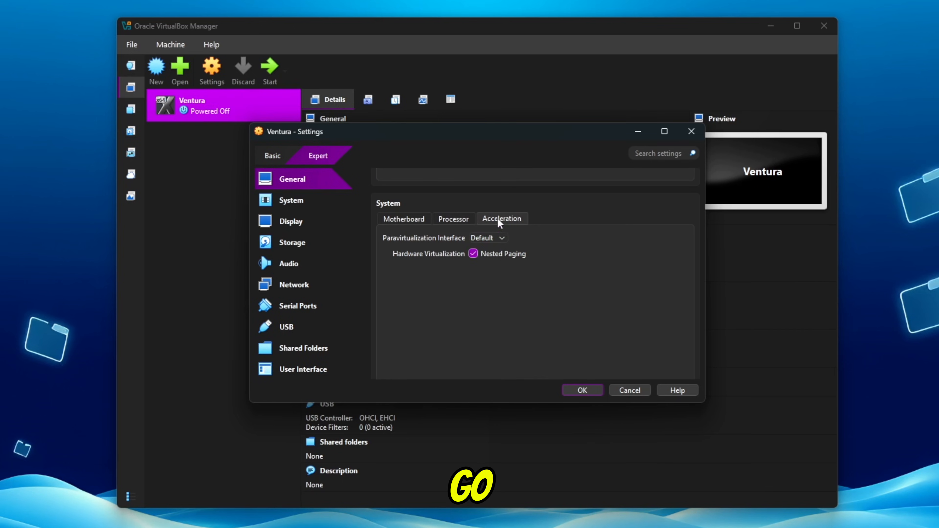
{"action": "left_click", "coordinate": [453, 219]}
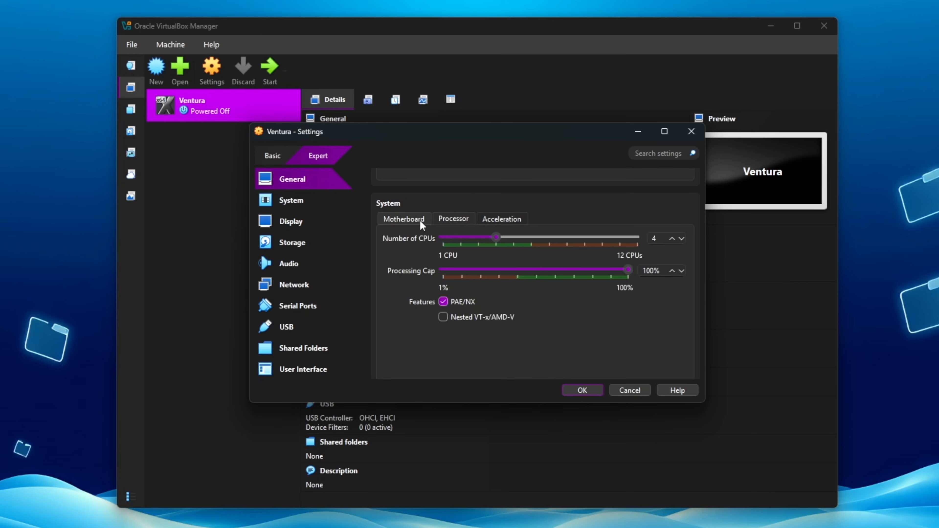
{"action": "scroll", "coordinate": [424, 325], "scroll_direction": "down", "scroll_amount": 1}
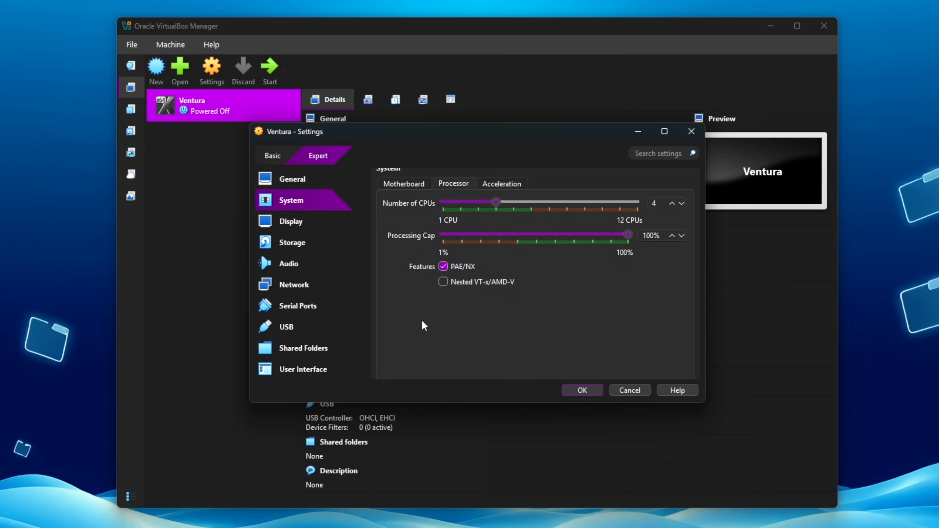
{"action": "left_click", "coordinate": [403, 183]}
{"action": "scroll", "coordinate": [409, 242], "scroll_direction": "down", "scroll_amount": 4}
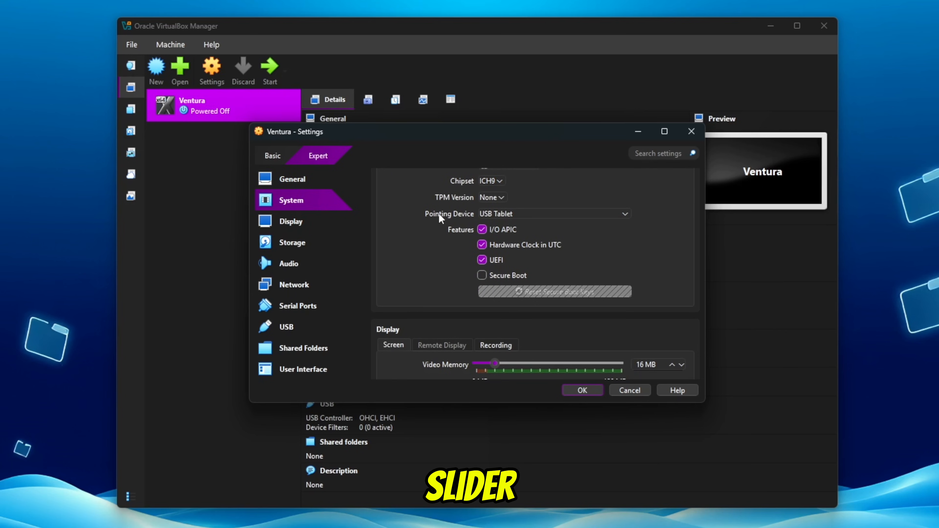
{"action": "scroll", "coordinate": [439, 213], "scroll_direction": "up", "scroll_amount": 1}
Set the display's video memory to 128 MB.
{"action": "scroll", "coordinate": [439, 213], "scroll_direction": "down", "scroll_amount": 4}
{"action": "scroll", "coordinate": [439, 214], "scroll_direction": "down", "scroll_amount": 1}
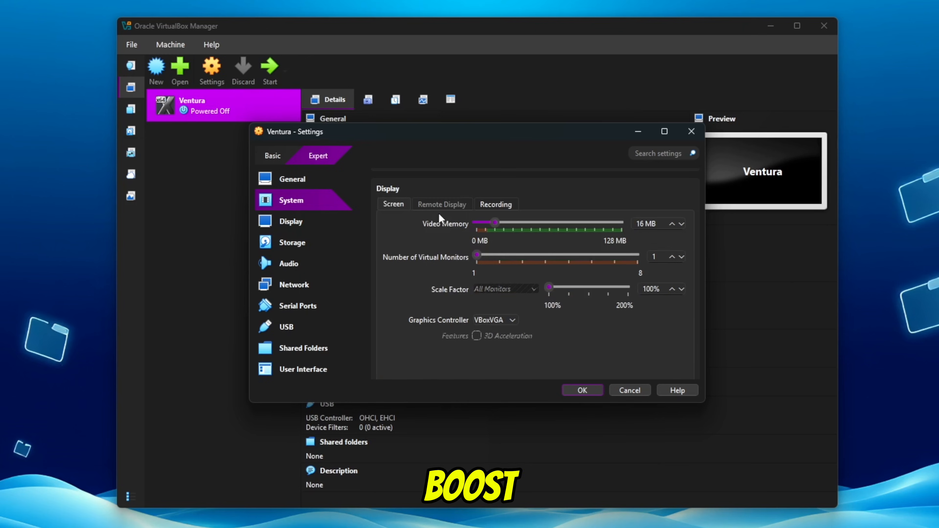
{"action": "scroll", "coordinate": [493, 251], "scroll_direction": "down", "scroll_amount": 2}
{"action": "scroll", "coordinate": [483, 249], "scroll_direction": "up", "scroll_amount": 2}
{"action": "left_click_drag", "start_coordinate": [491, 216], "coordinate": [622, 220]}
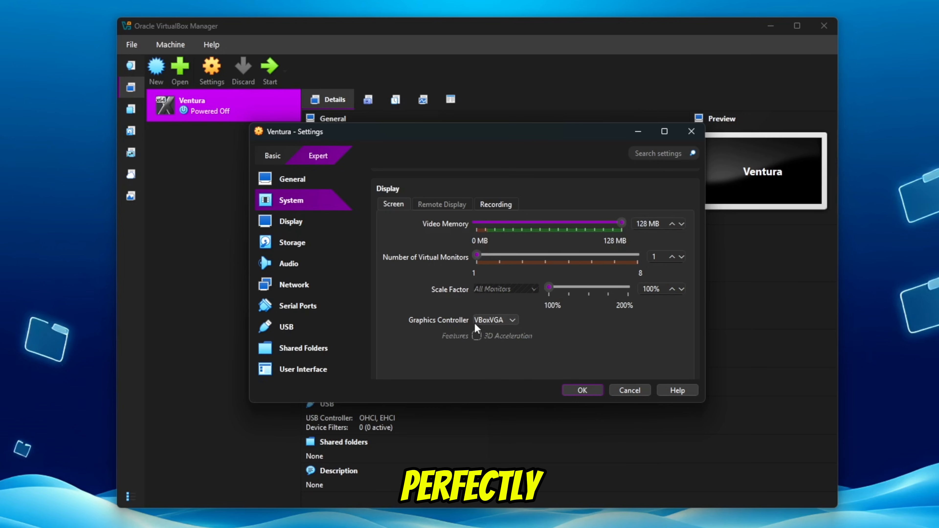
Open the optical disk selector for the empty drive on the SATA controller.
{"action": "scroll", "coordinate": [476, 328], "scroll_direction": "down", "scroll_amount": 5}
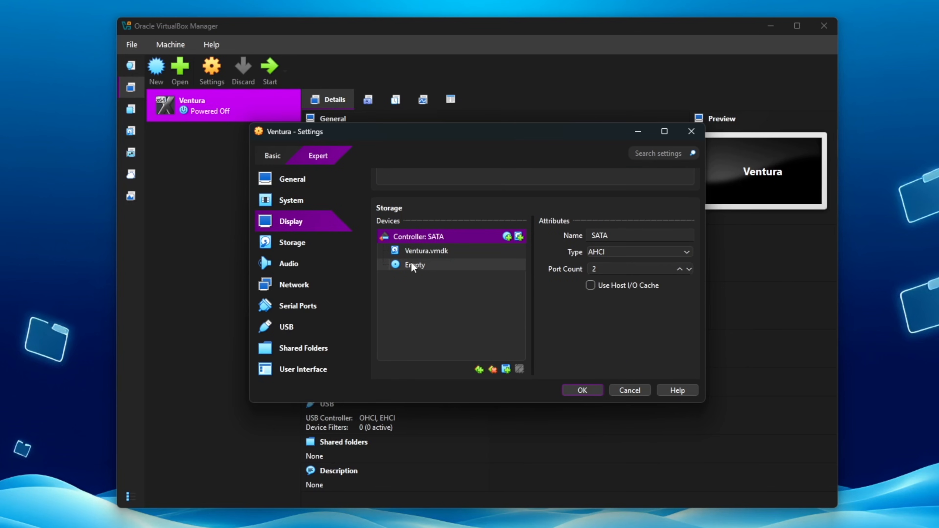
{"action": "left_click", "coordinate": [432, 266]}
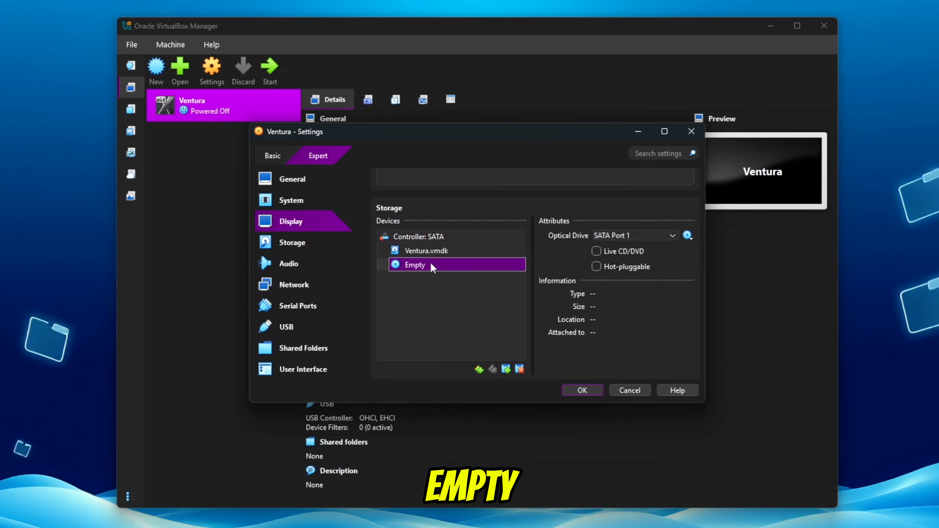
{"action": "left_click", "coordinate": [688, 235]}
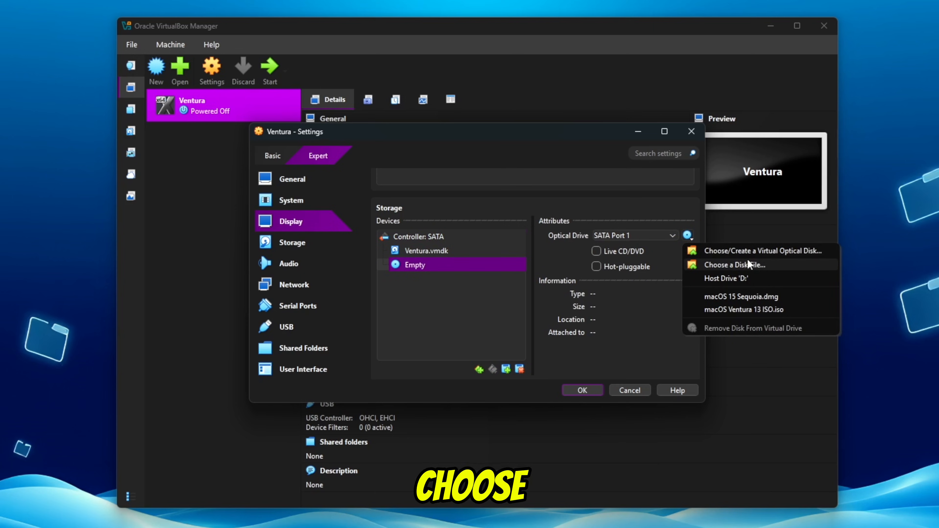
{"action": "left_click", "coordinate": [763, 253]}
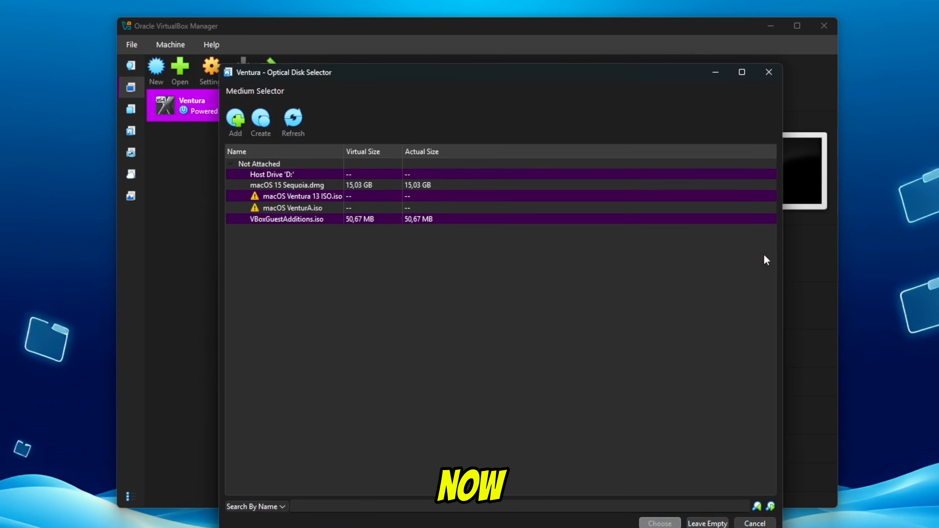
Add Ventura.iso from the ORICO (F:) drive to the optical disk list and choose it for the SATA optical drive.
{"action": "left_click", "coordinate": [244, 128]}
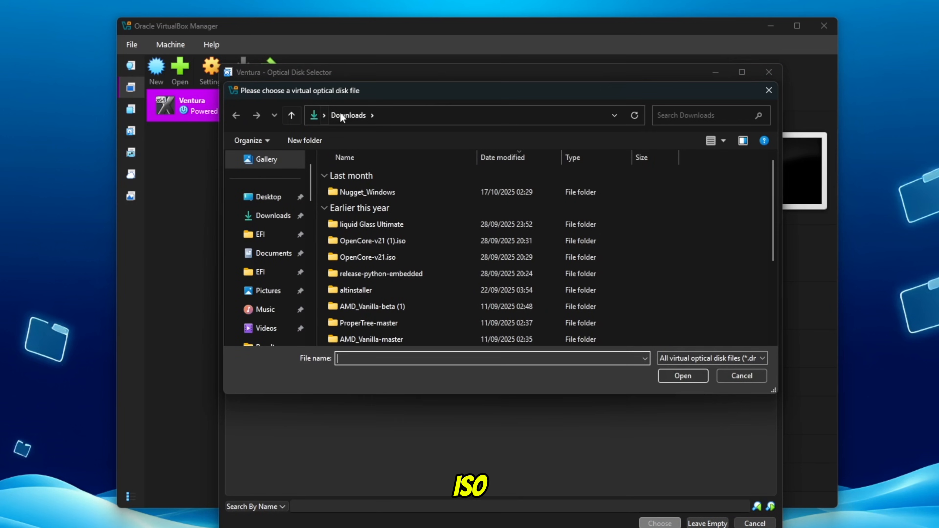
{"action": "scroll", "coordinate": [264, 292], "scroll_direction": "down", "scroll_amount": 2}
{"action": "scroll", "coordinate": [264, 292], "scroll_direction": "down", "scroll_amount": 4}
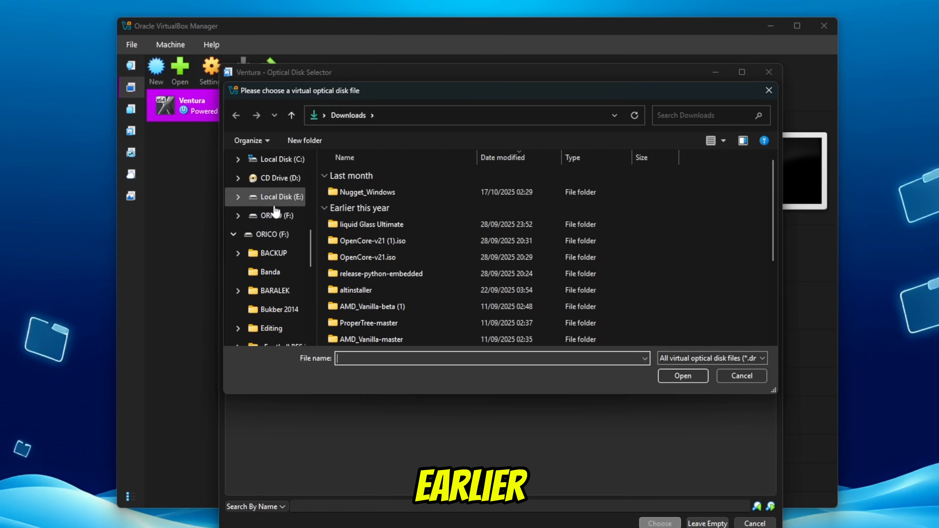
{"action": "left_click", "coordinate": [272, 234]}
{"action": "left_click", "coordinate": [413, 339]}
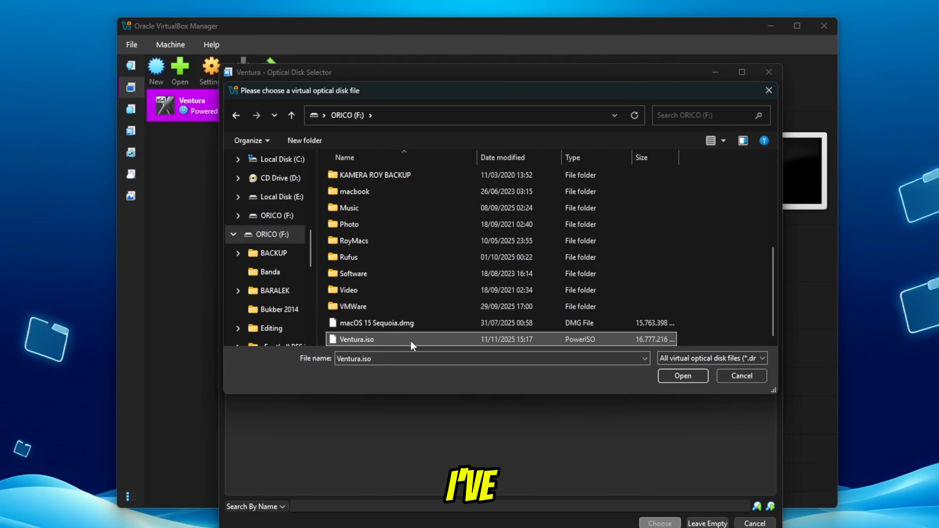
{"action": "double_click", "coordinate": [379, 341]}
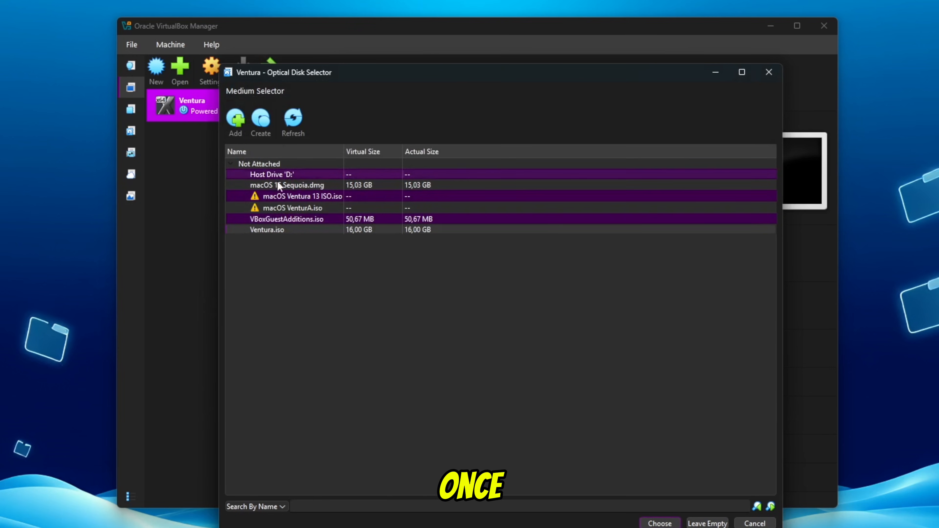
{"action": "left_click", "coordinate": [659, 523]}
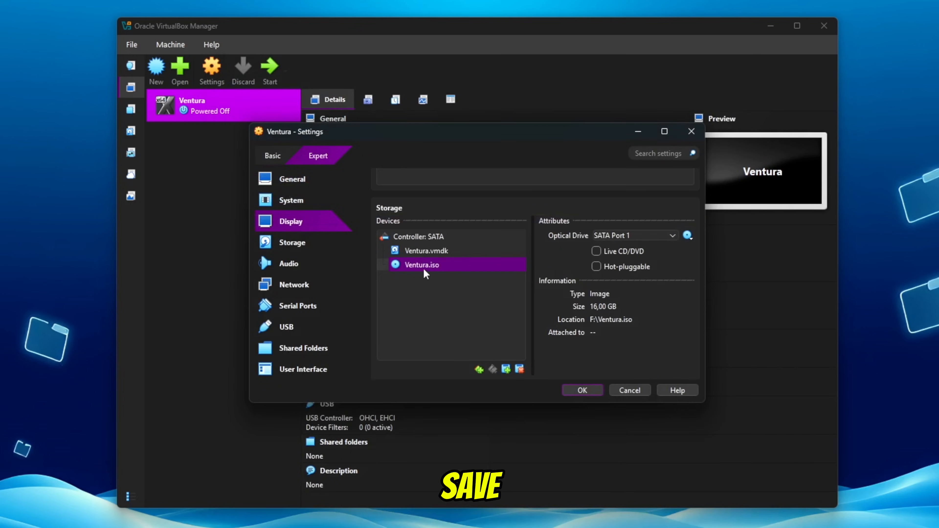
Review the Ventura.vmdk disk and Ventura.iso entries on the SATA controller and save the machine's settings.
{"action": "left_click", "coordinate": [443, 250]}
{"action": "left_click", "coordinate": [444, 237]}
{"action": "left_click", "coordinate": [441, 251]}
{"action": "left_click", "coordinate": [428, 265]}
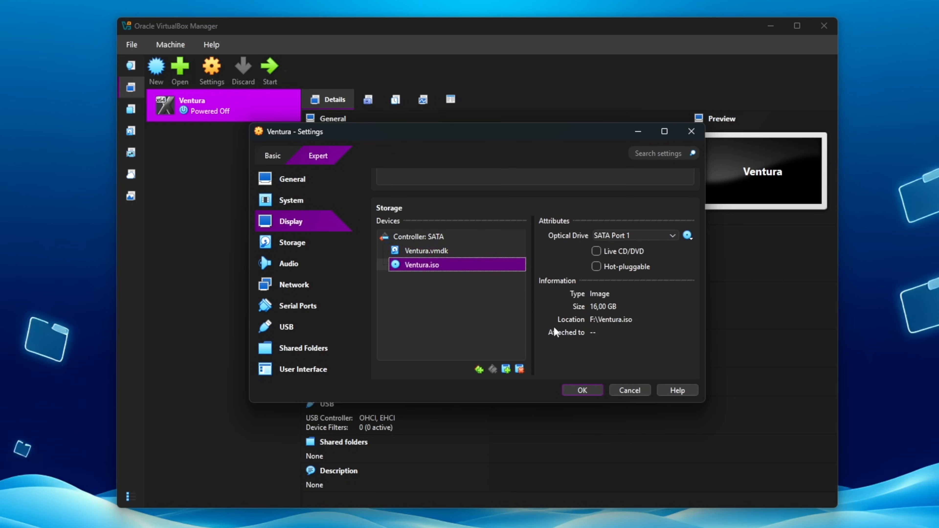
{"action": "left_click", "coordinate": [585, 391]}
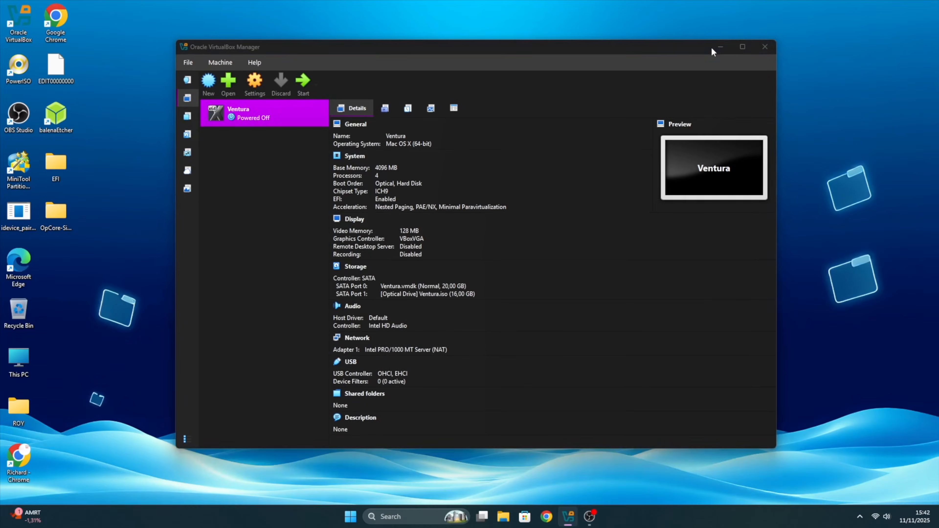
Minimise VirtualBox Manager, open Command Prompt as administrator and narrow its window to free space beside it.
{"action": "left_click", "coordinate": [719, 46]}
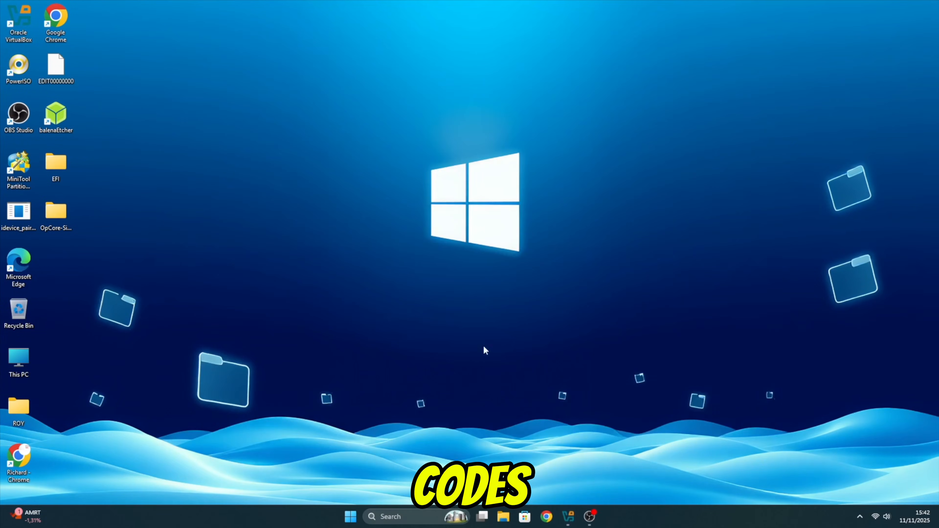
{"action": "left_click", "coordinate": [351, 517]}
{"action": "type", "text": "cmd"}
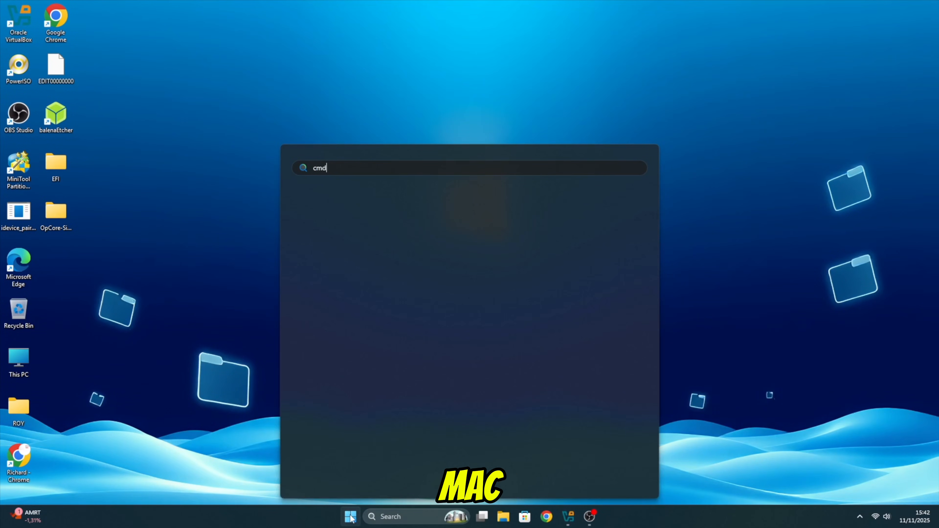
{"action": "right_click", "coordinate": [321, 244]}
{"action": "left_click", "coordinate": [349, 253]}
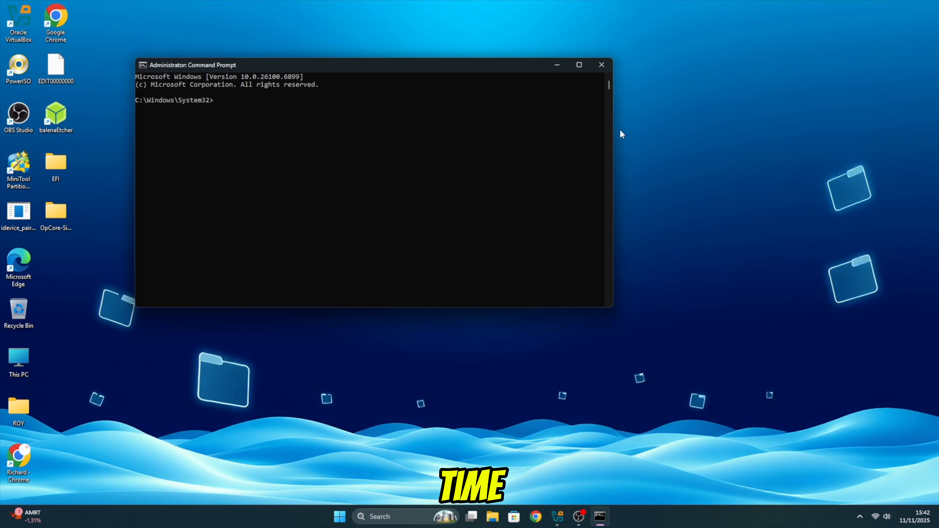
{"action": "left_click_drag", "start_coordinate": [613, 130], "coordinate": [447, 131]}
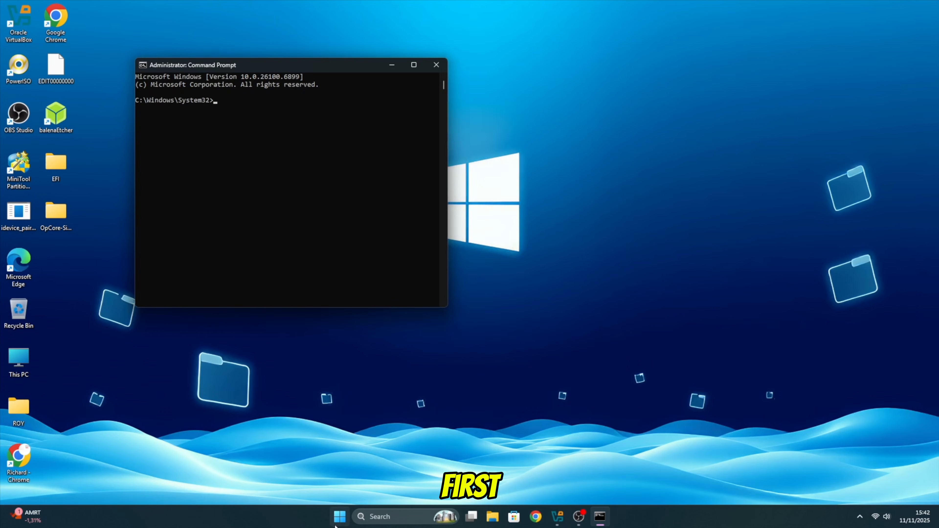
Open Notepad with the MacOSTahoe.vmx command list and place its window beside Command Prompt.
{"action": "left_click", "coordinate": [338, 517]}
{"action": "type", "text": "mot"}
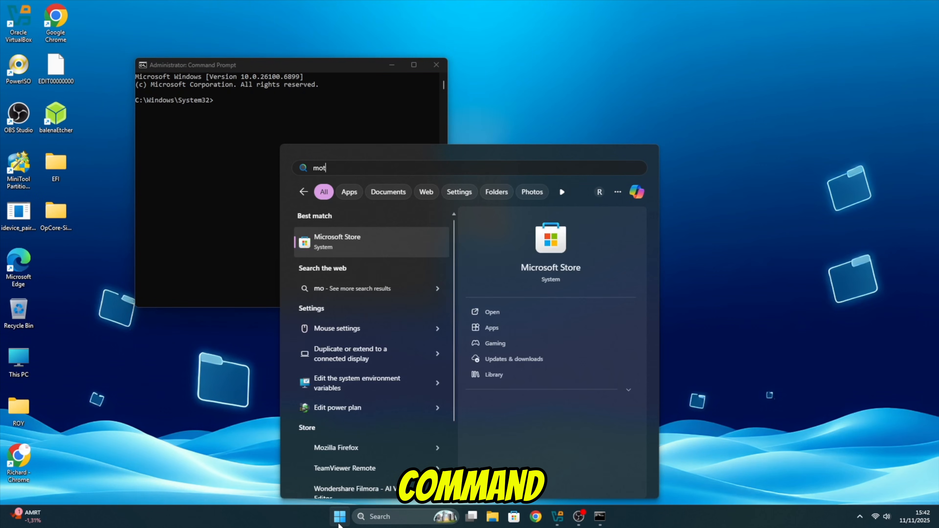
{"action": "key", "text": "BackSpace"}
{"action": "key", "text": "BackSpace"}
{"action": "key", "text": "BackSpace"}
{"action": "type", "text": "not"}
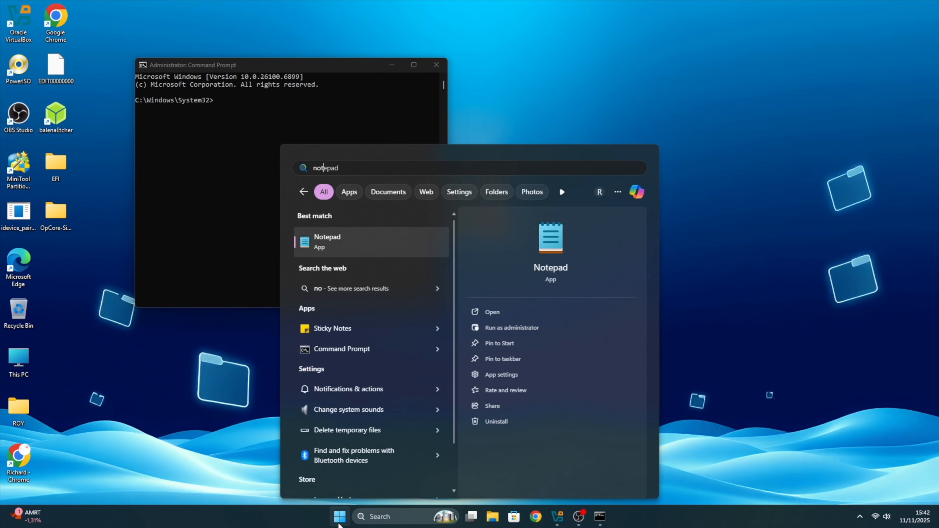
{"action": "key", "text": "Return"}
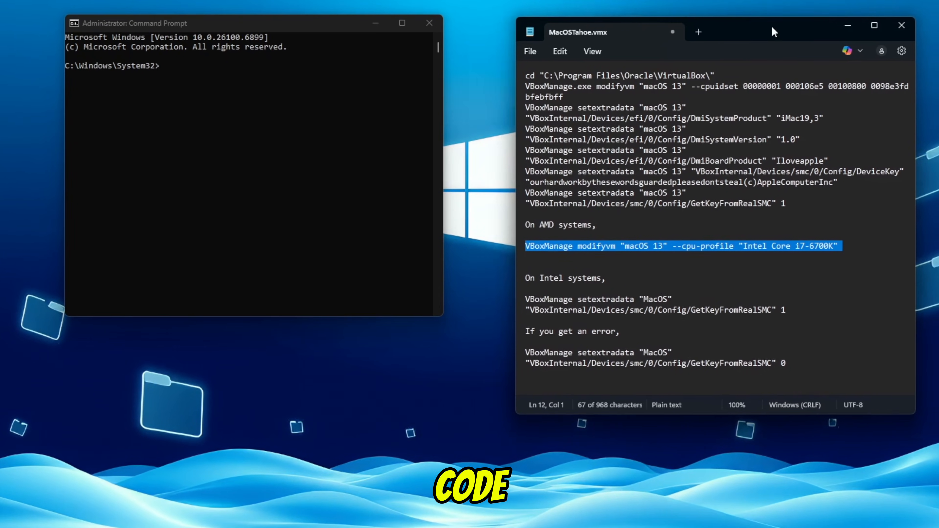
{"action": "left_click_drag", "start_coordinate": [773, 32], "coordinate": [739, 30]}
{"action": "left_click", "coordinate": [685, 116]}
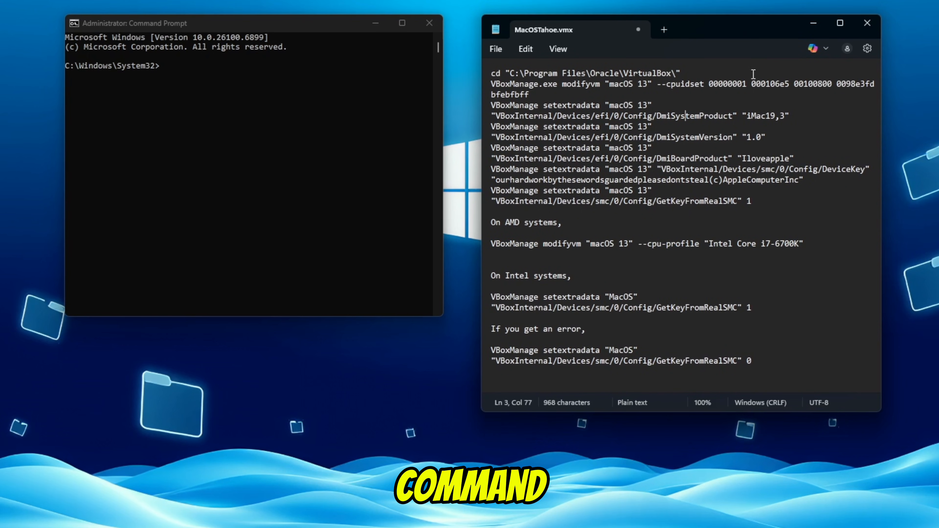
Copy the cd "C:\Program Files\Oracle\VirtualBox\" line from the notes and run it in Command Prompt.
{"action": "triple_click", "coordinate": [658, 72]}
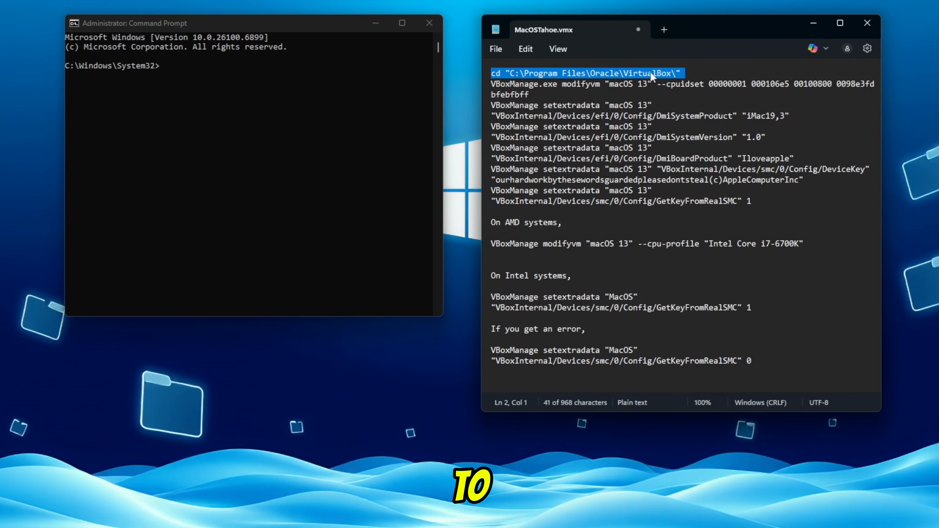
{"action": "right_click", "coordinate": [650, 72]}
{"action": "left_click", "coordinate": [707, 90]}
{"action": "left_click", "coordinate": [162, 107]}
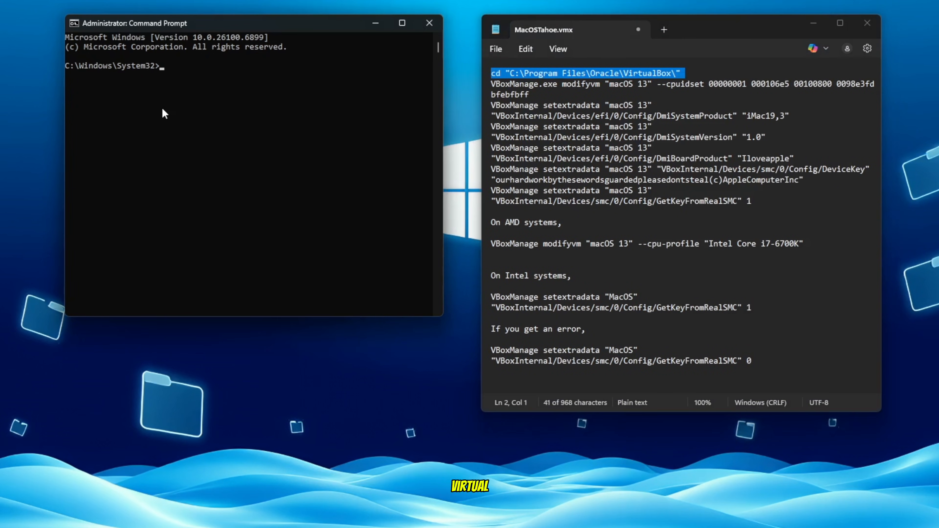
{"action": "key", "text": "ctrl+v"}
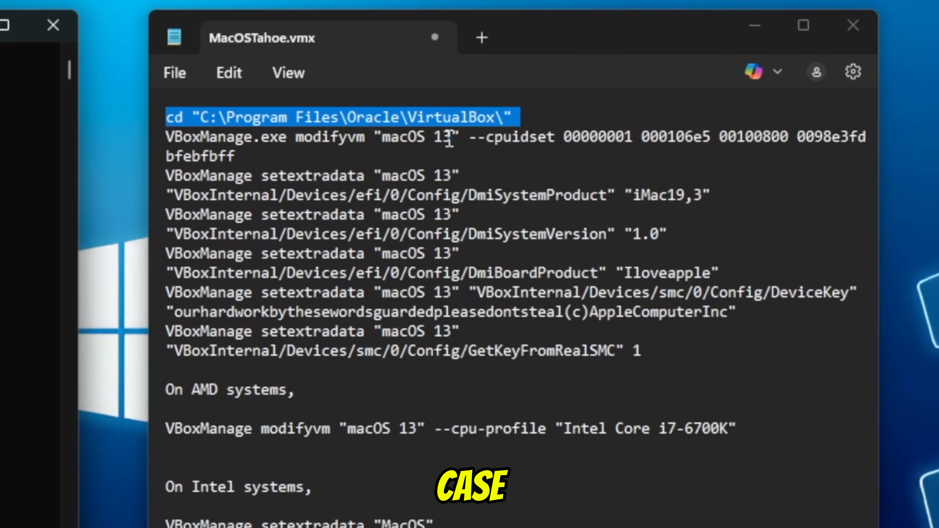
Highlight the machine name in the cpuidset command and compare it with the machine's name in VirtualBox Manager.
{"action": "left_click_drag", "start_coordinate": [642, 84], "coordinate": [616, 84]}
{"action": "left_click_drag", "start_coordinate": [400, 135], "coordinate": [390, 135]}
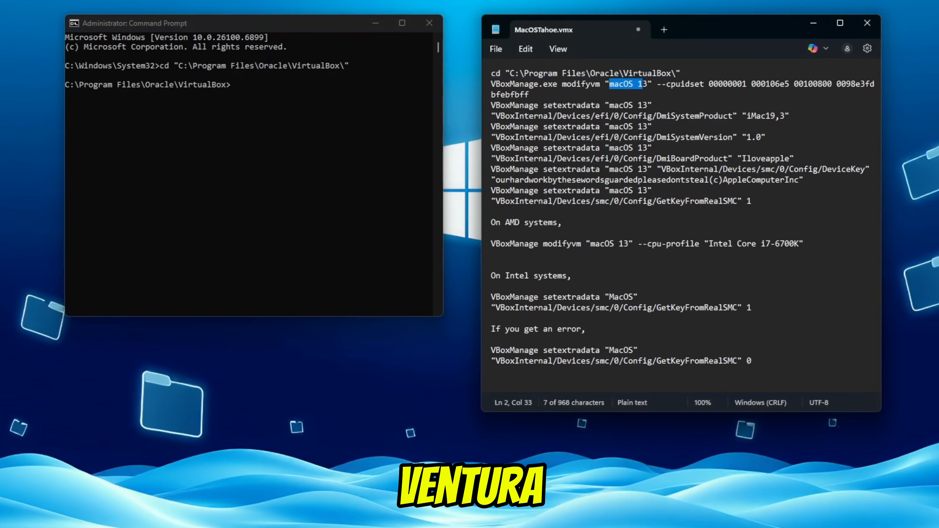
{"action": "left_click", "coordinate": [476, 526]}
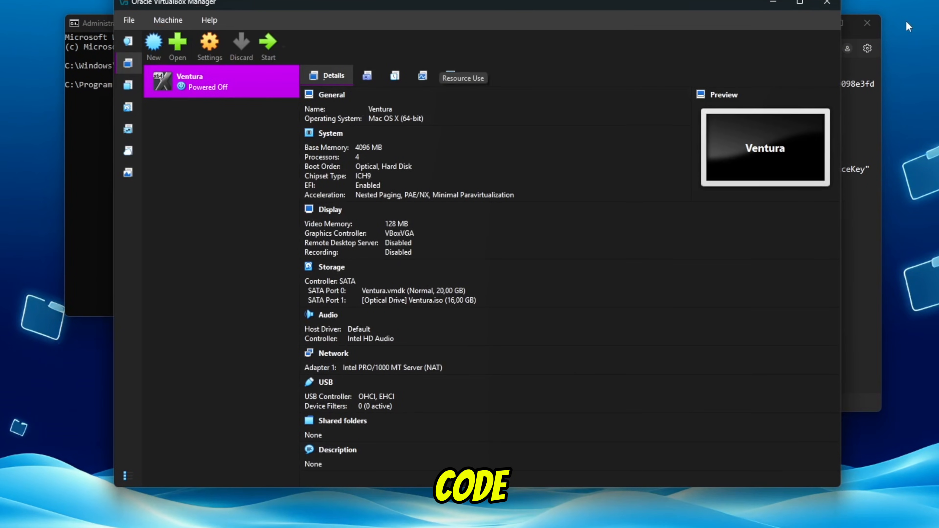
{"action": "left_click", "coordinate": [772, 2]}
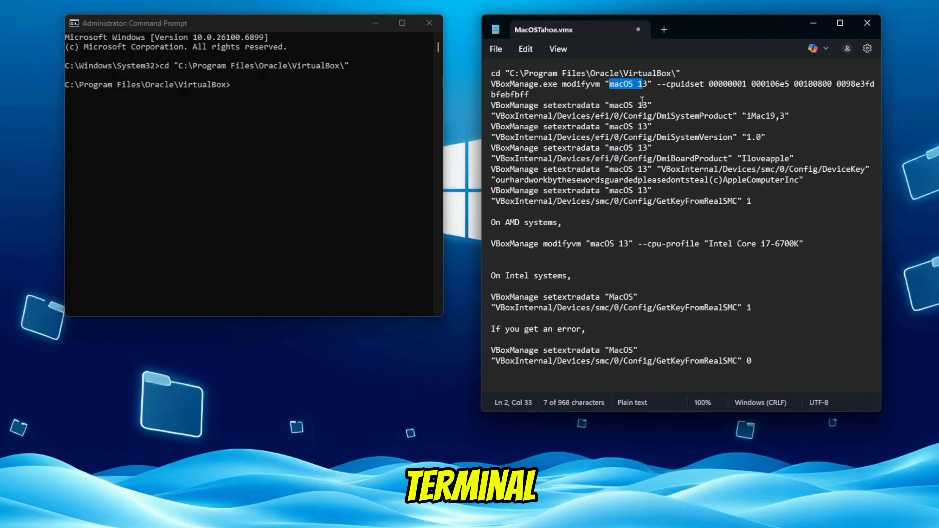
Replace the machine name "macOS 13" with "Ventura" in the notes' cpuidset command.
{"action": "key", "text": "BackSpace"}
{"action": "key", "text": "BackSpace"}
{"action": "key", "text": "BackSpace"}
{"action": "key", "text": "BackSpace"}
{"action": "key", "text": "BackSpace"}
{"action": "key", "text": "BackSpace"}
{"action": "key", "text": "BackSpace"}
{"action": "key", "text": "BackSpace"}
{"action": "type", "text": "Ventura"}
Replace the machine name "macOS 13" with "Ventura" in the setextradata commands and the AMD CPU profile command.
{"action": "left_click_drag", "start_coordinate": [637, 85], "coordinate": [608, 127]}
{"action": "key", "text": "ctrl+v"}
{"action": "key", "text": "ctrl+v"}
{"action": "left_click", "coordinate": [638, 105]}
{"action": "type", "text": "a"}
{"action": "key", "text": "ctrl+v"}
{"action": "left_click_drag", "start_coordinate": [647, 147], "coordinate": [609, 148]}
{"action": "key", "text": "ctrl+v"}
{"action": "left_click_drag", "start_coordinate": [647, 169], "coordinate": [609, 190]}
{"action": "key", "text": "ctrl+v"}
Replace the machine name "MacOS" with "Ventura" in the Intel command and the error fallback command.
{"action": "left_click_drag", "start_coordinate": [633, 297], "coordinate": [609, 297]}
{"action": "key", "text": "BackSpace"}
{"action": "key", "text": "ctrl+v"}
{"action": "left_click_drag", "start_coordinate": [633, 350], "coordinate": [609, 350]}
{"action": "key", "text": "ctrl+v"}
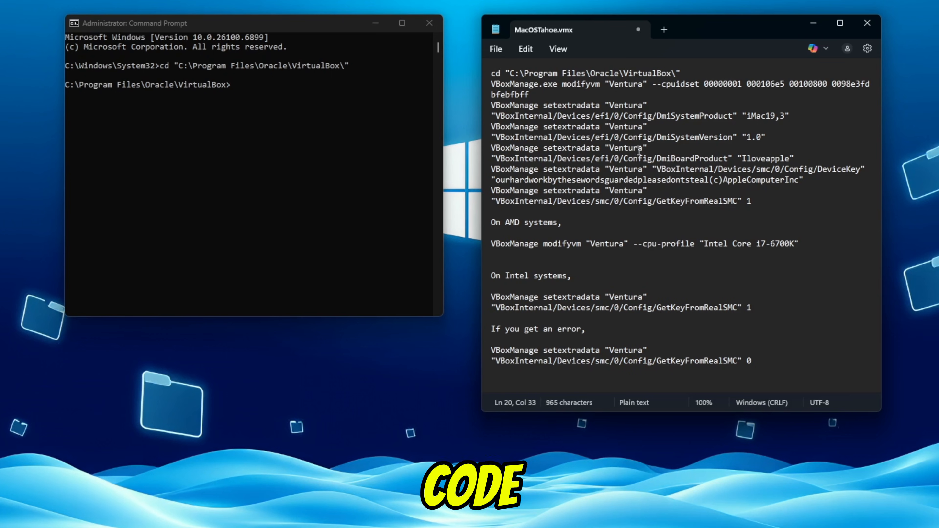
Copy the cpuidset command and the DmiSystemProduct "iMac19,3" command from the notes and run both in Command Prompt.
{"action": "triple_click", "coordinate": [598, 85]}
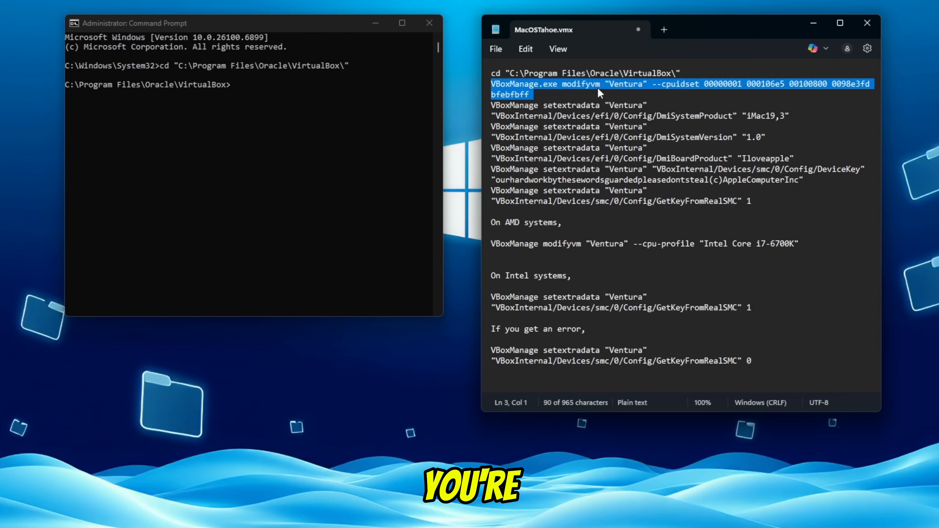
{"action": "key", "text": "ctrl+c"}
{"action": "left_click", "coordinate": [167, 146]}
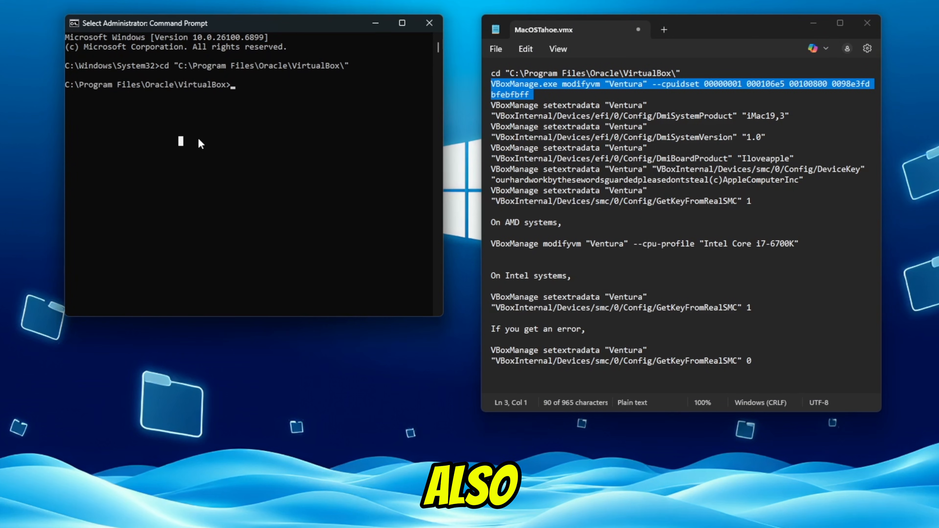
{"action": "right_click", "coordinate": [198, 138]}
{"action": "triple_click", "coordinate": [562, 106]}
{"action": "key", "text": "ctrl+c"}
{"action": "right_click", "coordinate": [204, 140]}
Run the notes' DmiSystemVersion "1.0" and DmiBoardProduct "Iloveapple" commands for Ventura in Command Prompt.
{"action": "triple_click", "coordinate": [633, 129]}
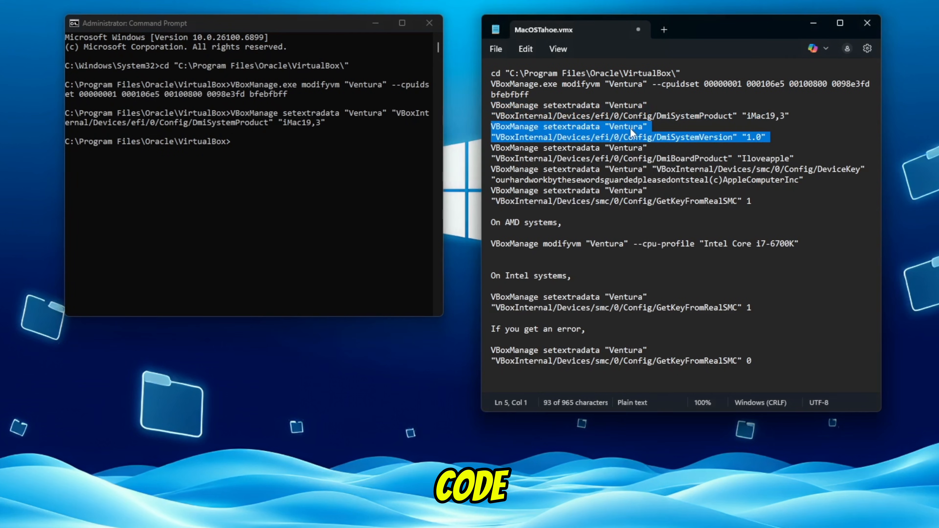
{"action": "key", "text": "ctrl+c"}
{"action": "right_click", "coordinate": [204, 140]}
{"action": "triple_click", "coordinate": [567, 152]}
{"action": "right_click", "coordinate": [204, 178]}
Run the notes' command setting the SMC DeviceKey, followed by the command setting GetKeyFromRealSMC to 1.
{"action": "triple_click", "coordinate": [561, 170]}
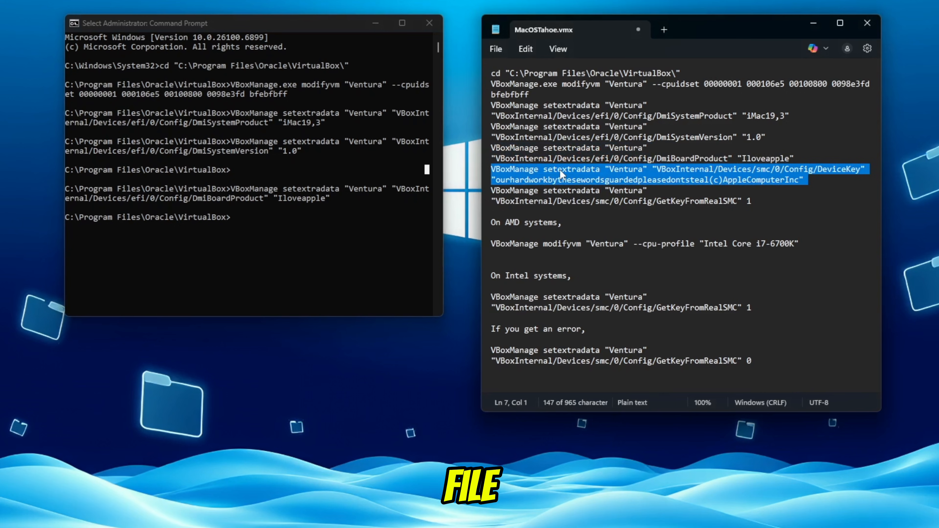
{"action": "left_click", "coordinate": [267, 243]}
{"action": "right_click", "coordinate": [267, 242]}
{"action": "triple_click", "coordinate": [598, 191]}
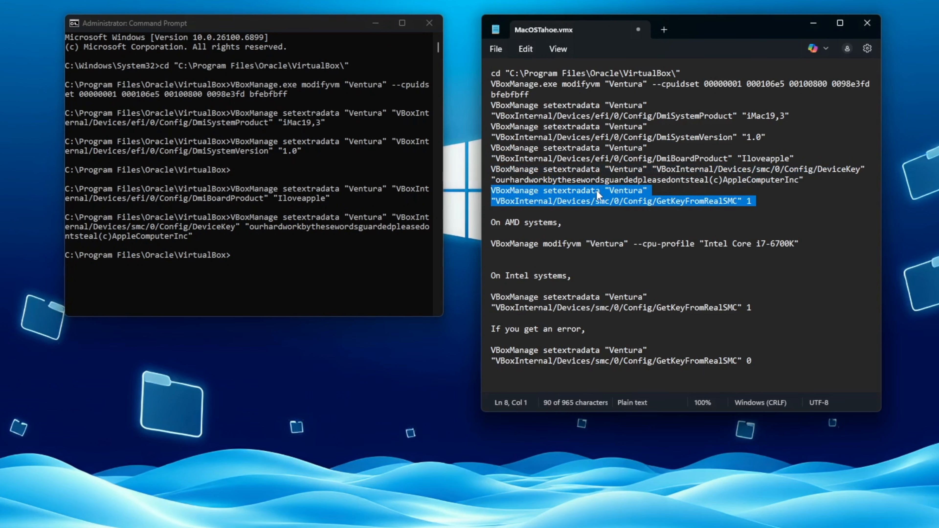
{"action": "left_click", "coordinate": [316, 239]}
{"action": "right_click", "coordinate": [316, 239]}
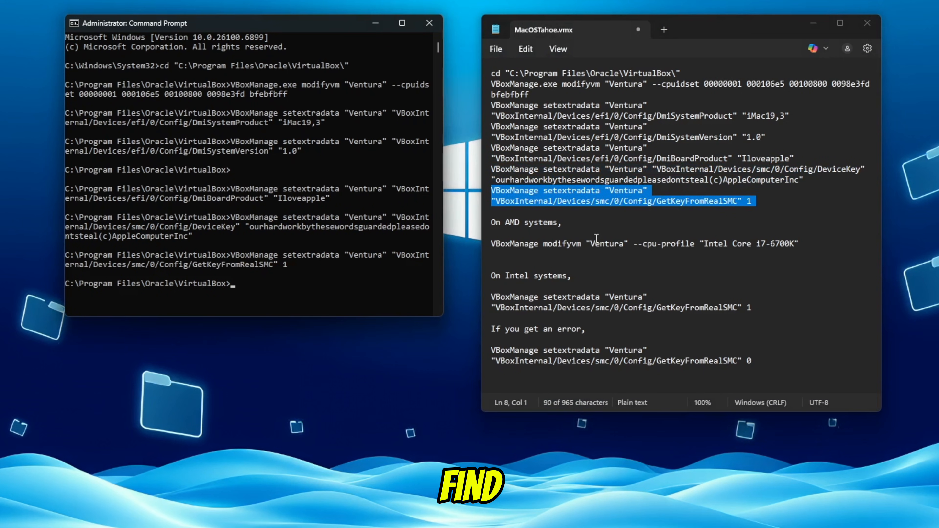
Copy the AMD systems command setting Ventura's CPU profile to "Intel Core i7-6700K" and run it in Command Prompt.
{"action": "triple_click", "coordinate": [494, 225]}
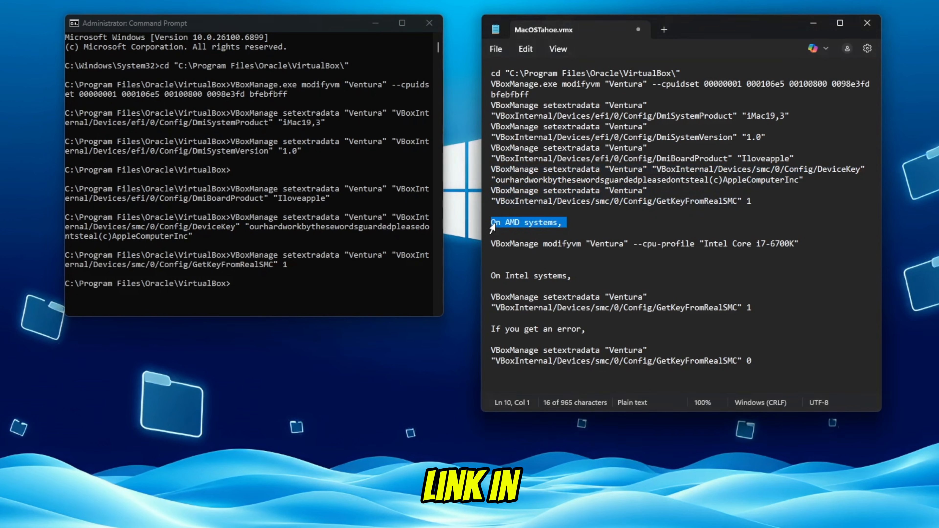
{"action": "double_click", "coordinate": [499, 274]}
{"action": "left_click", "coordinate": [626, 306]}
{"action": "triple_click", "coordinate": [652, 244]}
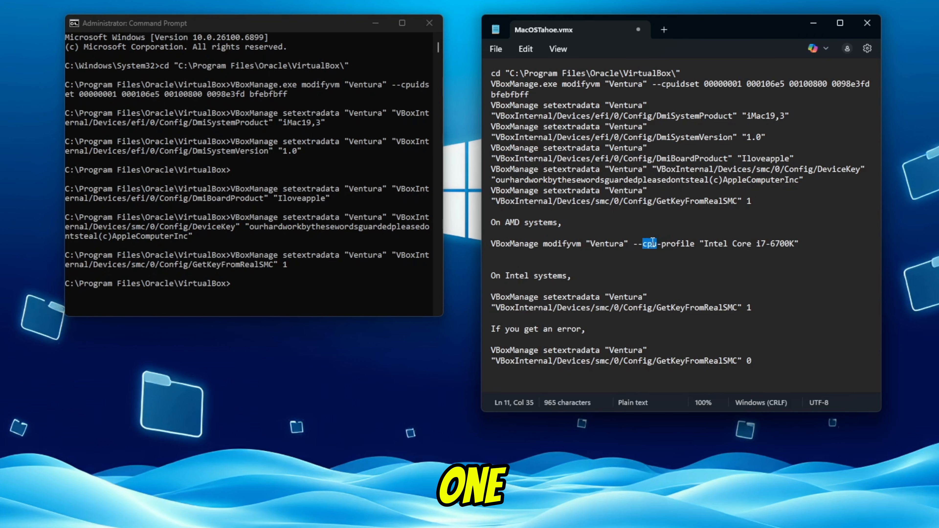
{"action": "key", "text": "ctrl+x"}
{"action": "key", "text": "ctrl+z"}
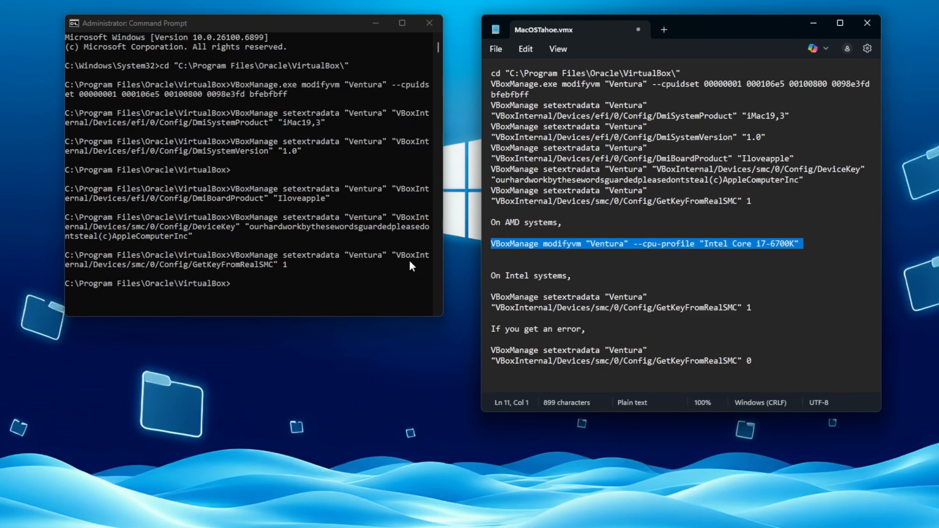
{"action": "left_click", "coordinate": [219, 290]}
{"action": "key", "text": "ctrl+v"}
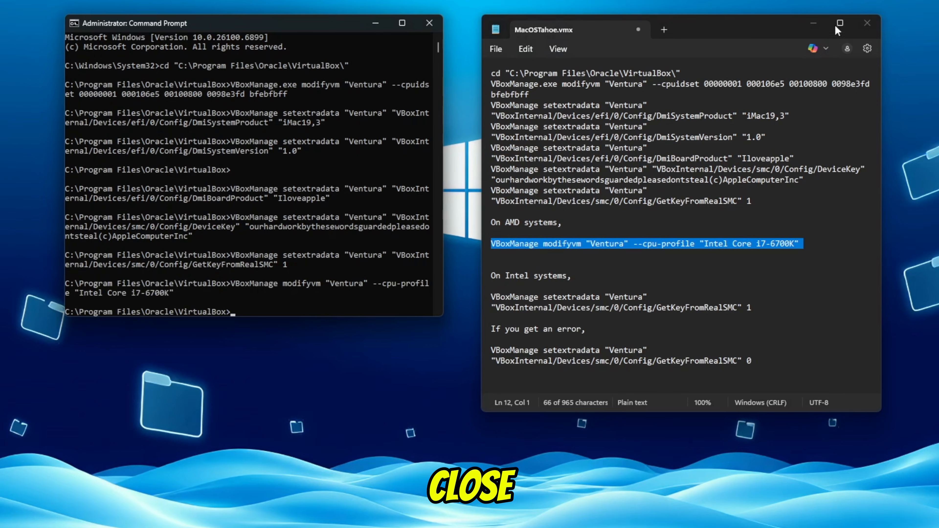
Close the notes, minimise Command Prompt, switch back to VirtualBox Manager and start the Ventura machine.
{"action": "left_click", "coordinate": [866, 23]}
{"action": "left_click", "coordinate": [375, 24]}
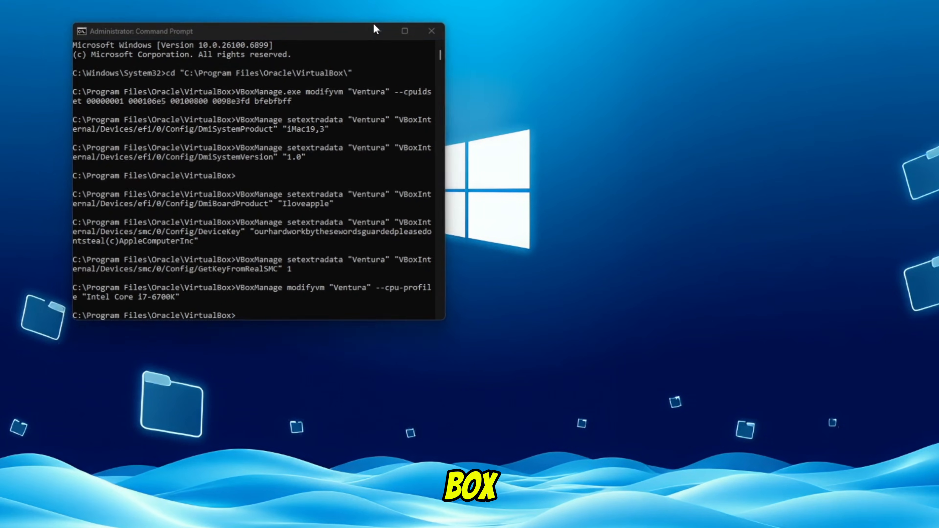
{"action": "left_click", "coordinate": [462, 527]}
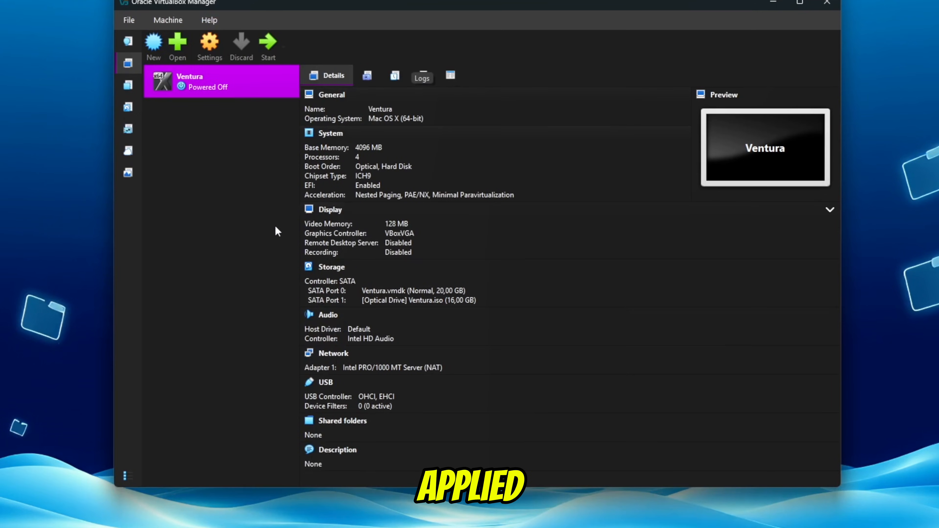
{"action": "left_click", "coordinate": [267, 46]}
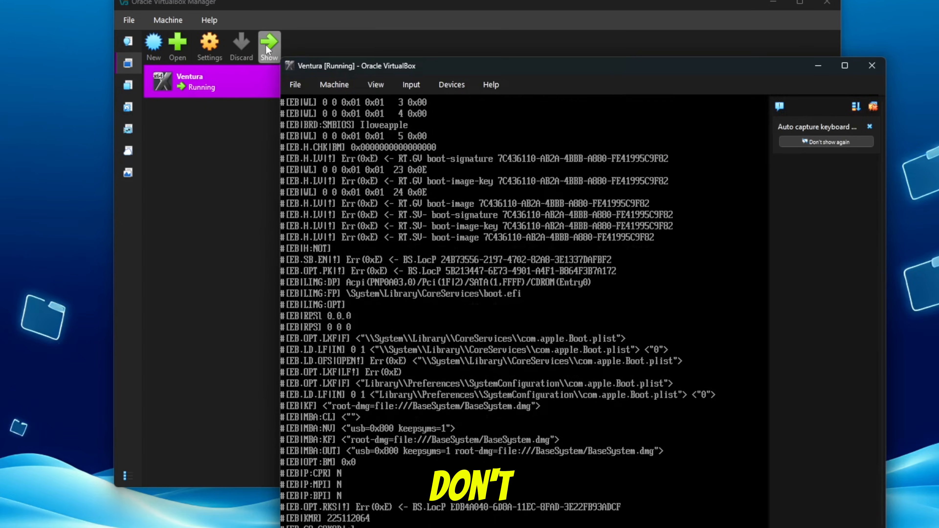
Reposition the running Ventura machine's window and dismiss its keyboard capture and mouse integration notifications.
{"action": "left_click_drag", "start_coordinate": [590, 63], "coordinate": [494, 1]}
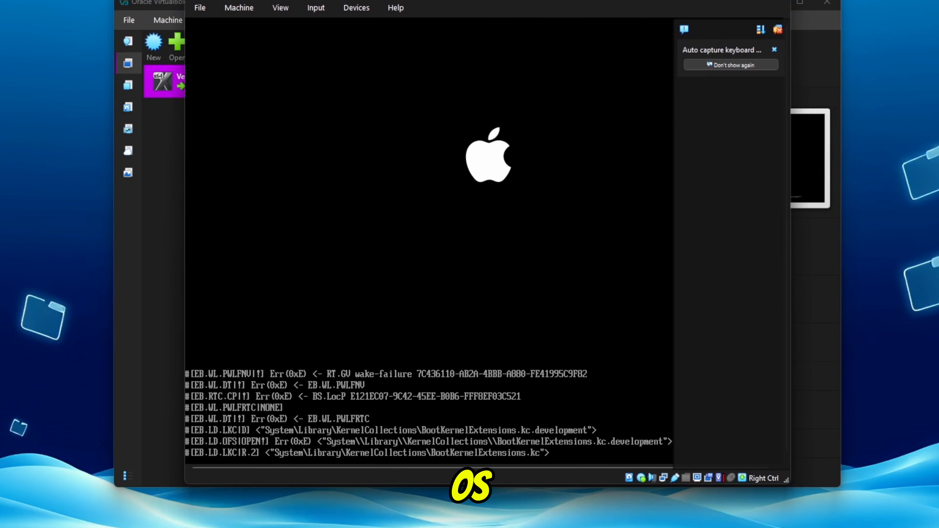
{"action": "left_click", "coordinate": [774, 50]}
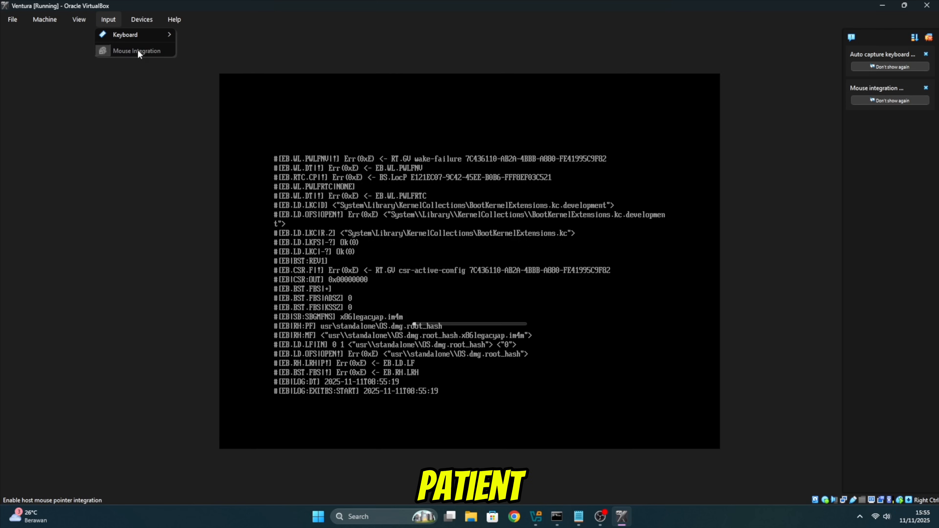
{"action": "left_click", "coordinate": [912, 101]}
{"action": "left_click", "coordinate": [928, 39]}
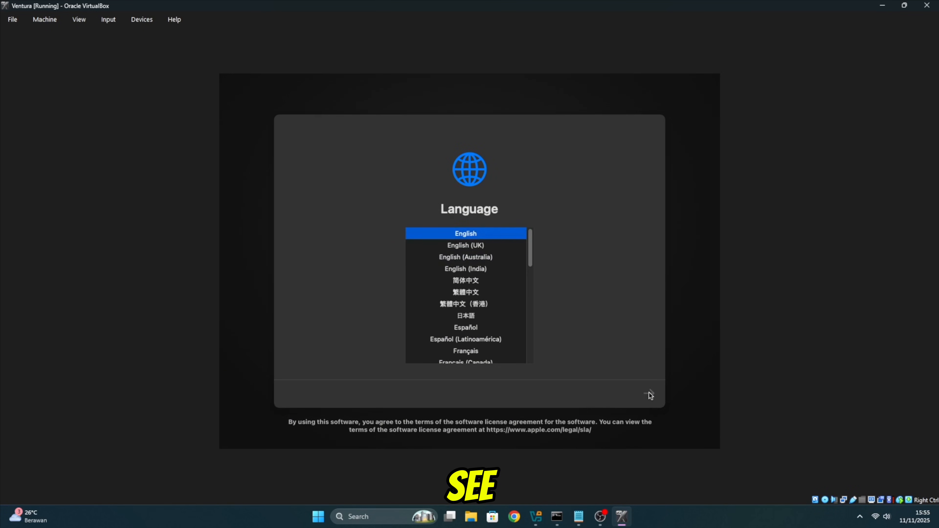
Accept English as the installer language and open Disk Utility from the recovery options.
{"action": "left_click", "coordinate": [650, 395]}
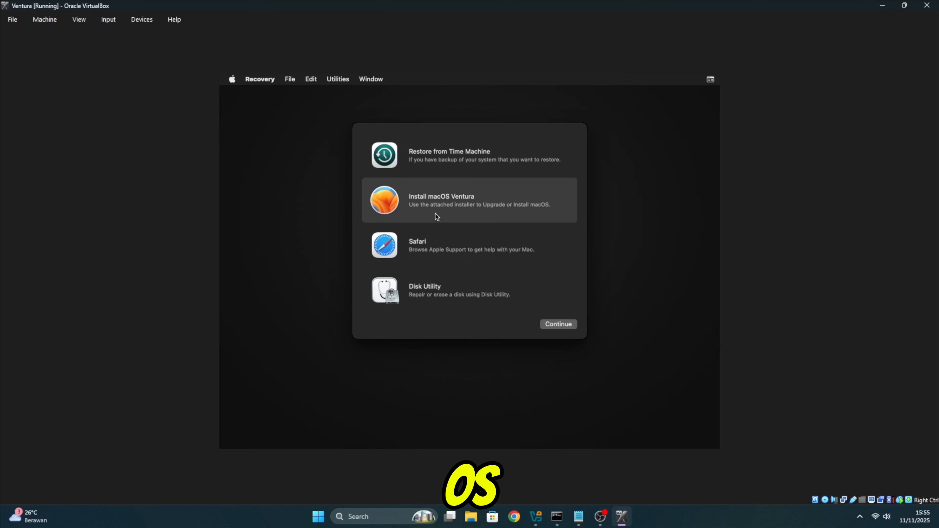
{"action": "left_click", "coordinate": [480, 290]}
{"action": "left_click", "coordinate": [556, 323]}
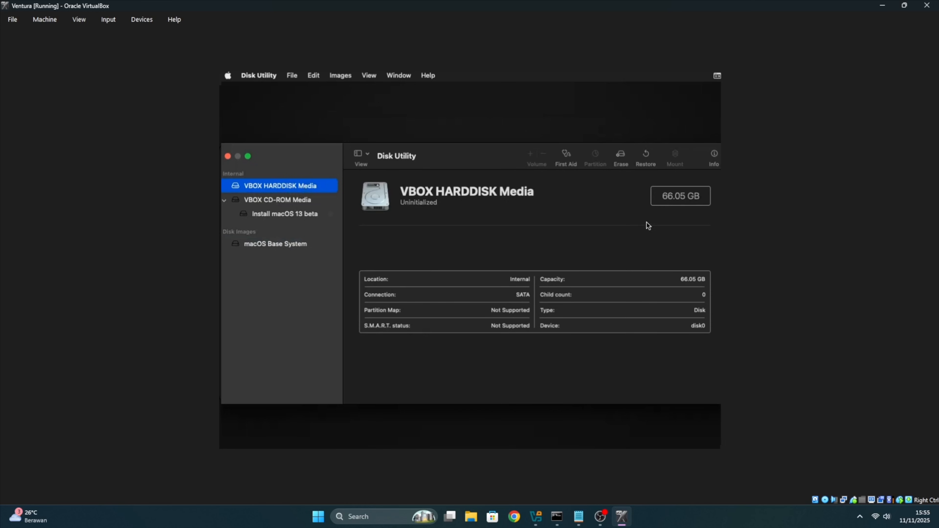
Erase VBOX HARDDISK Media as "macOS Ventura" with APFS format and GUID Partition Map, and close Disk Utility.
{"action": "left_click", "coordinate": [663, 197]}
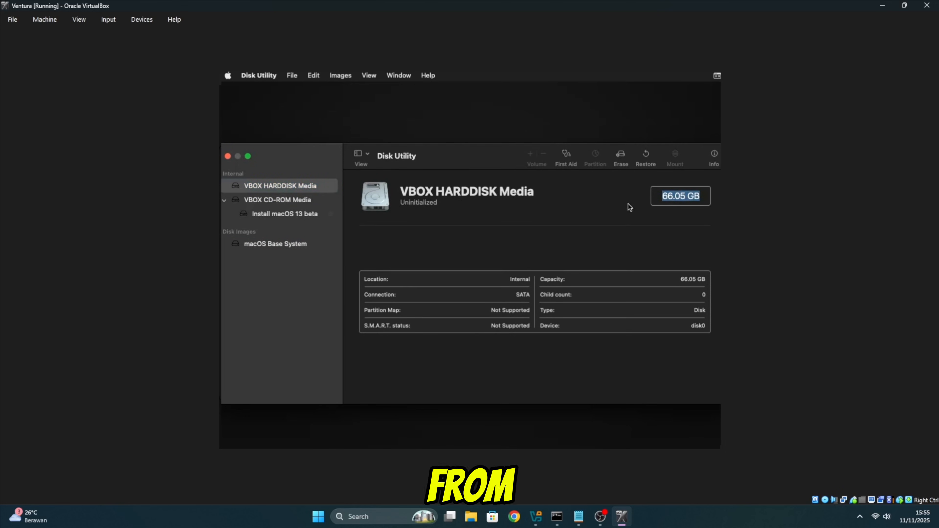
{"action": "left_click", "coordinate": [620, 155]}
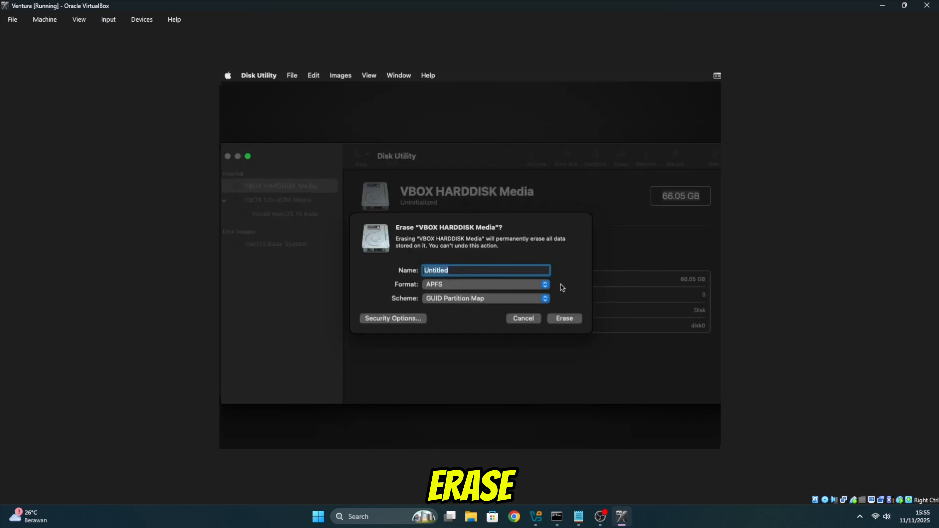
{"action": "type", "text": "macOS Ventura"}
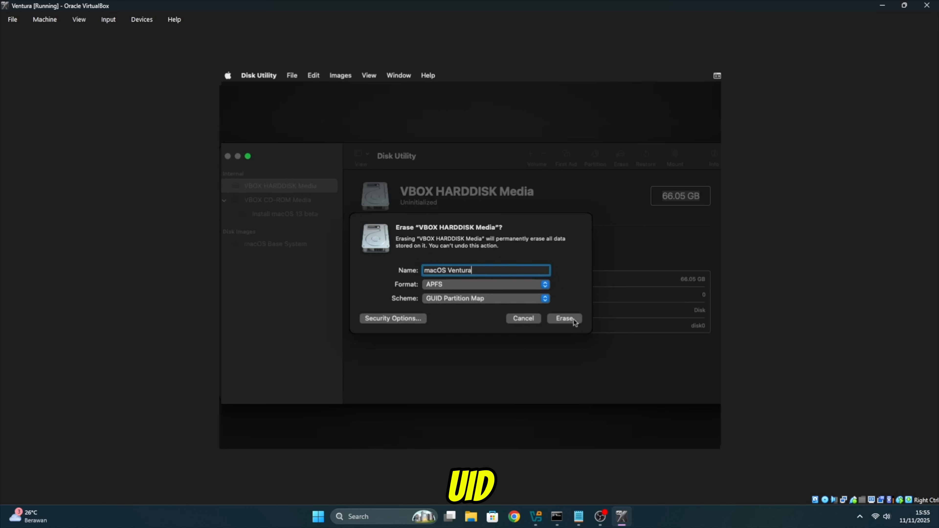
{"action": "left_click", "coordinate": [573, 320]}
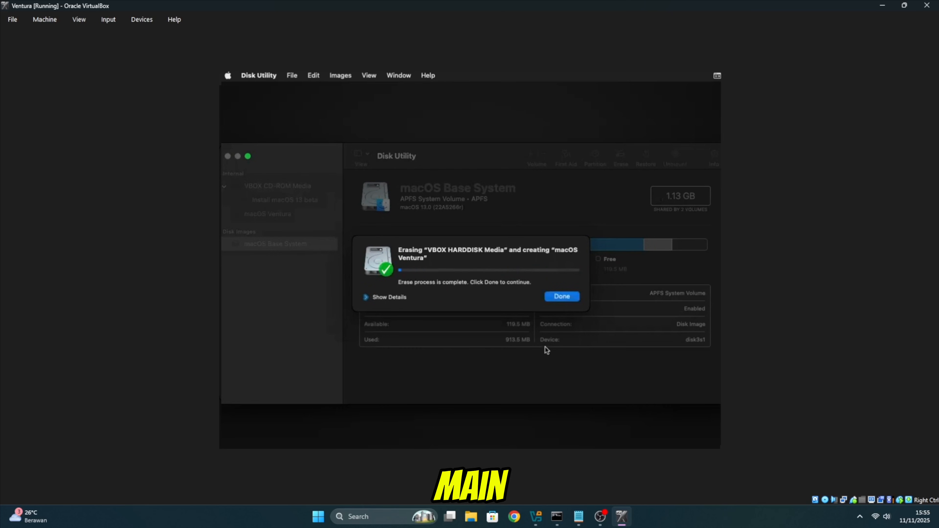
{"action": "left_click", "coordinate": [562, 297]}
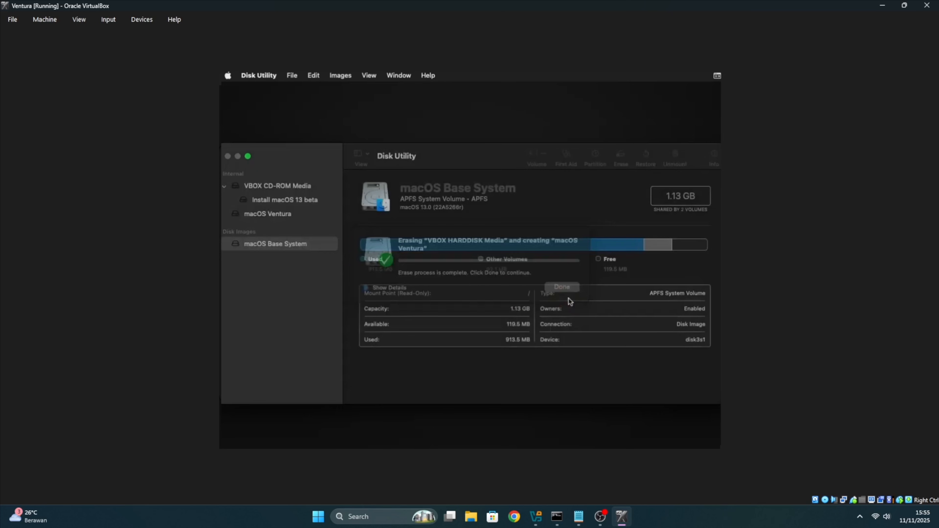
{"action": "left_click", "coordinate": [228, 156]}
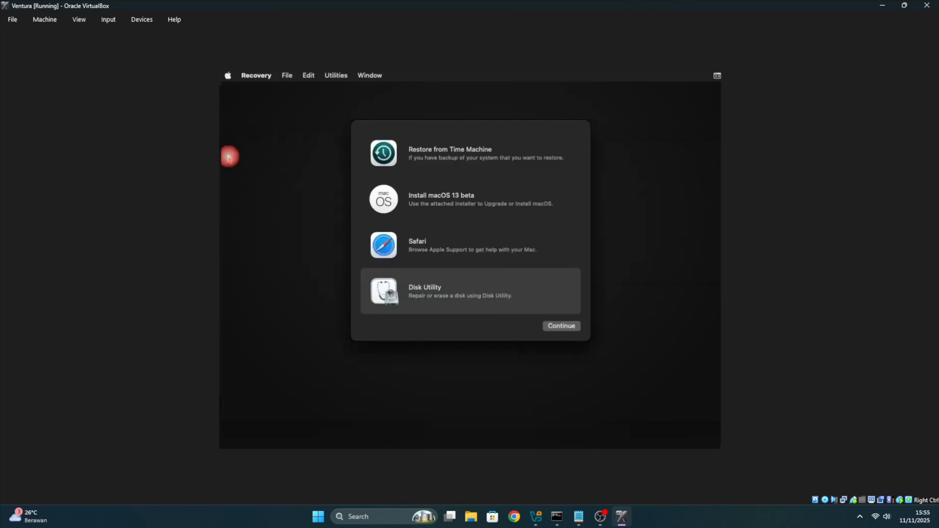
Choose Install macOS 13 beta in the recovery options and continue to the installer.
{"action": "left_click", "coordinate": [462, 203]}
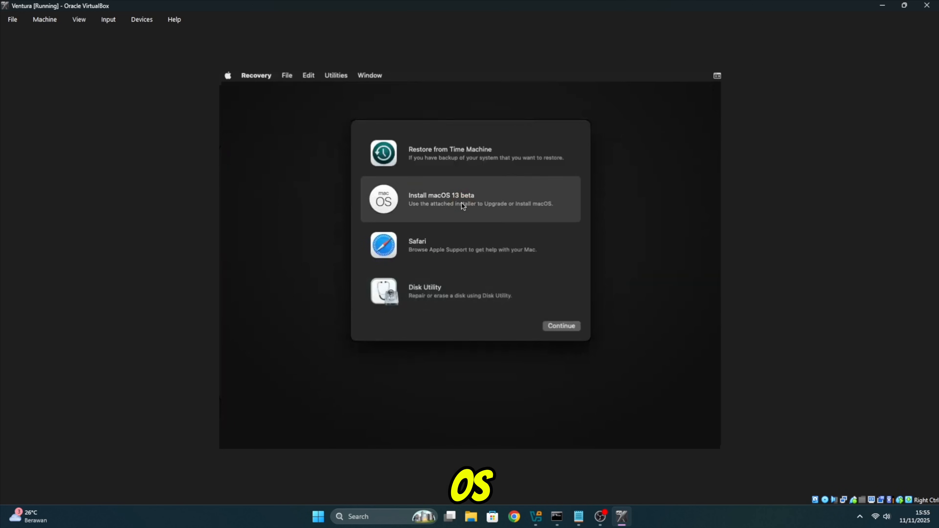
{"action": "left_click", "coordinate": [561, 331]}
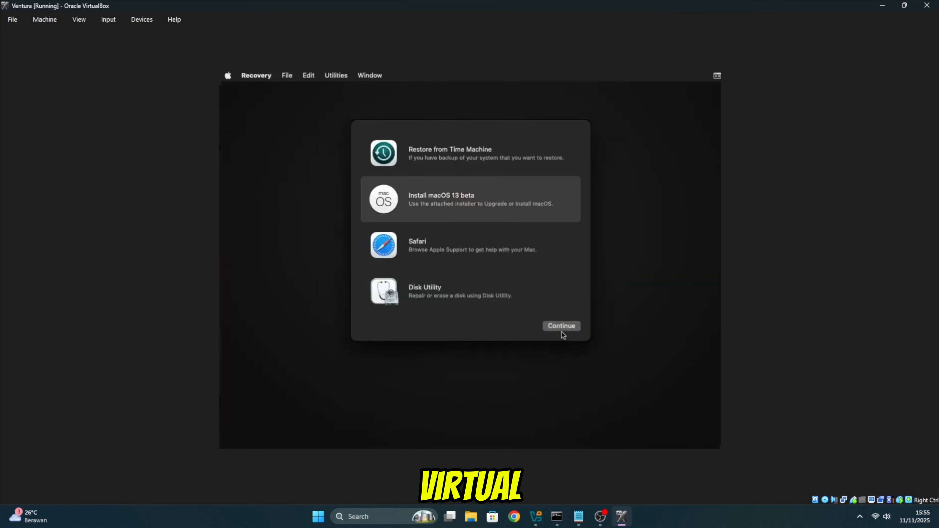
{"action": "left_click", "coordinate": [561, 325]}
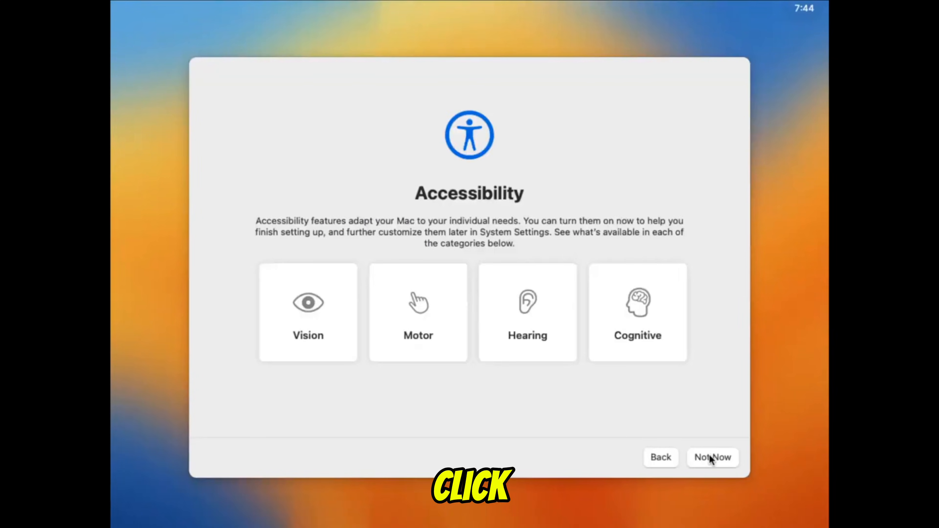
Finish the macOS setup without Accessibility features or Screen Time, using Local network (Ethernet) and the Light look.
{"action": "left_click", "coordinate": [709, 456]}
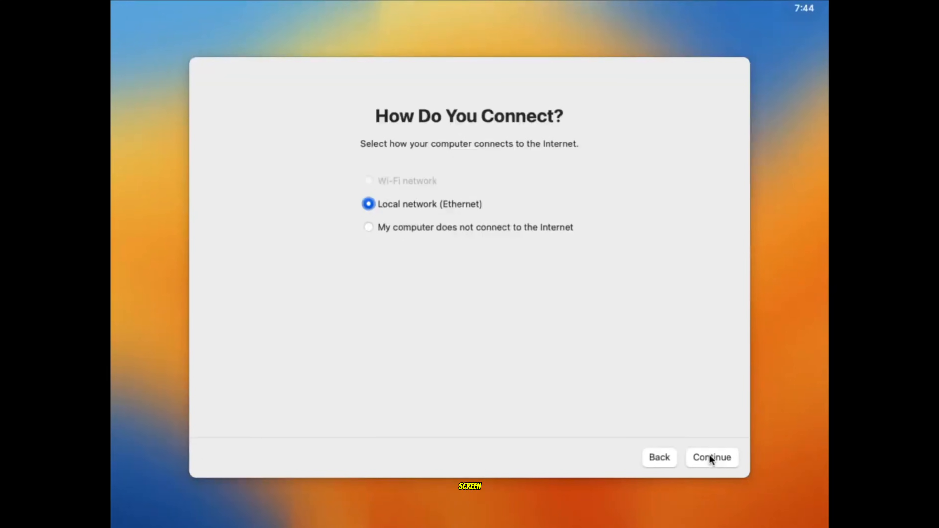
{"action": "left_click", "coordinate": [709, 454]}
{"action": "left_click", "coordinate": [709, 453]}
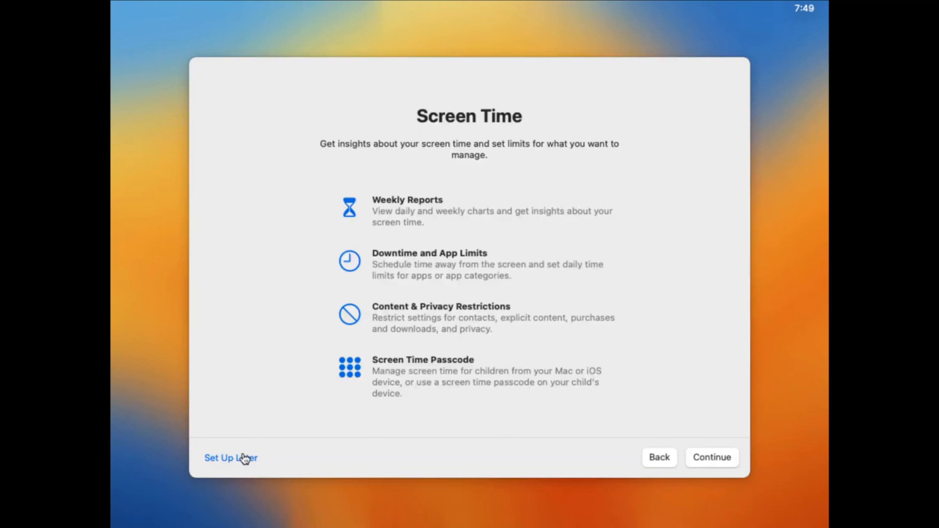
{"action": "left_click", "coordinate": [241, 455]}
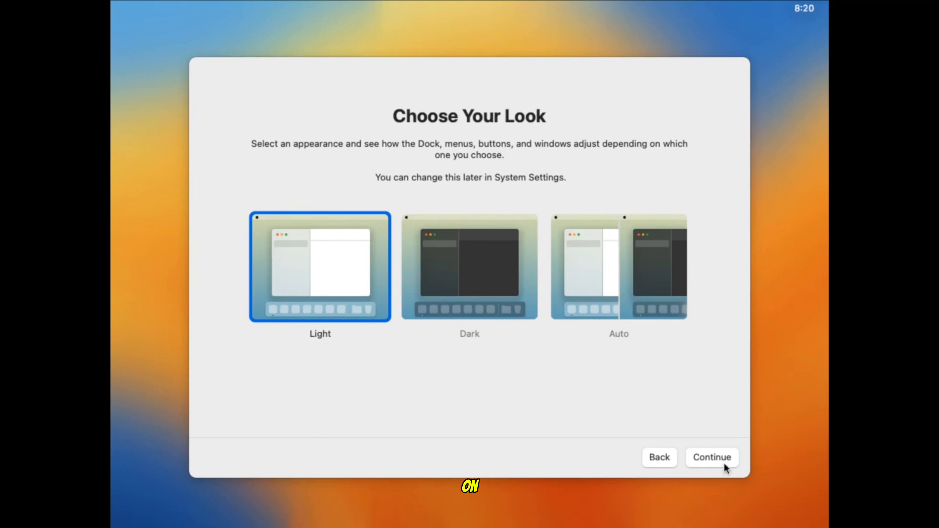
{"action": "left_click", "coordinate": [724, 463]}
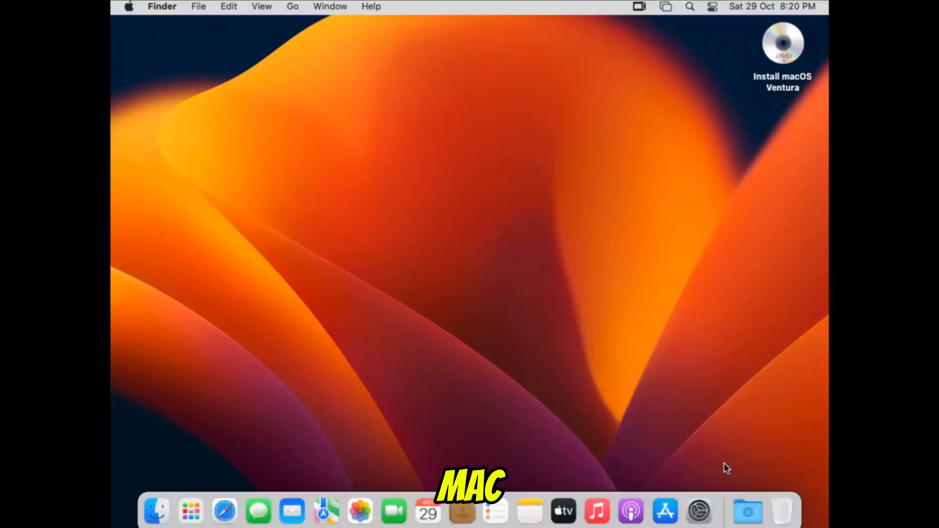
Select the Install macOS Ventura disc on the desktop and bring up its available actions for ejecting it.
{"action": "left_click", "coordinate": [778, 78]}
{"action": "right_click", "coordinate": [778, 78]}
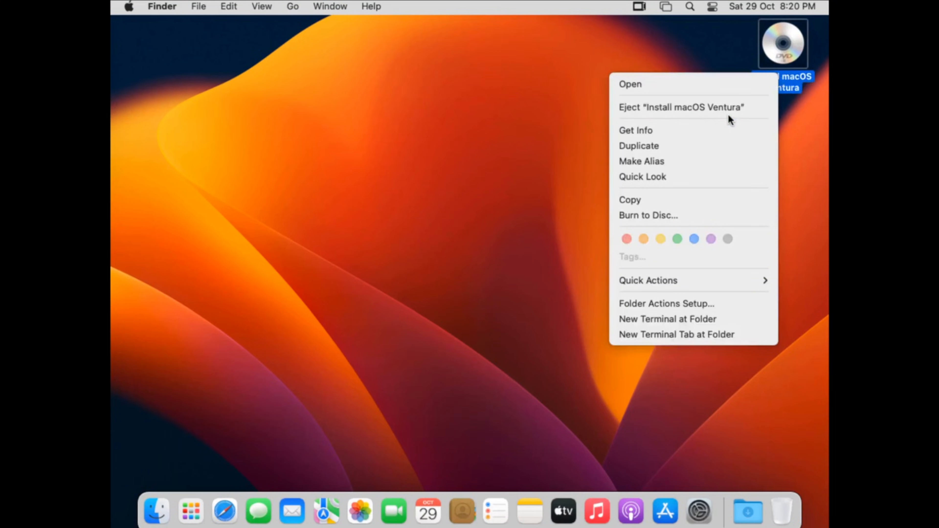